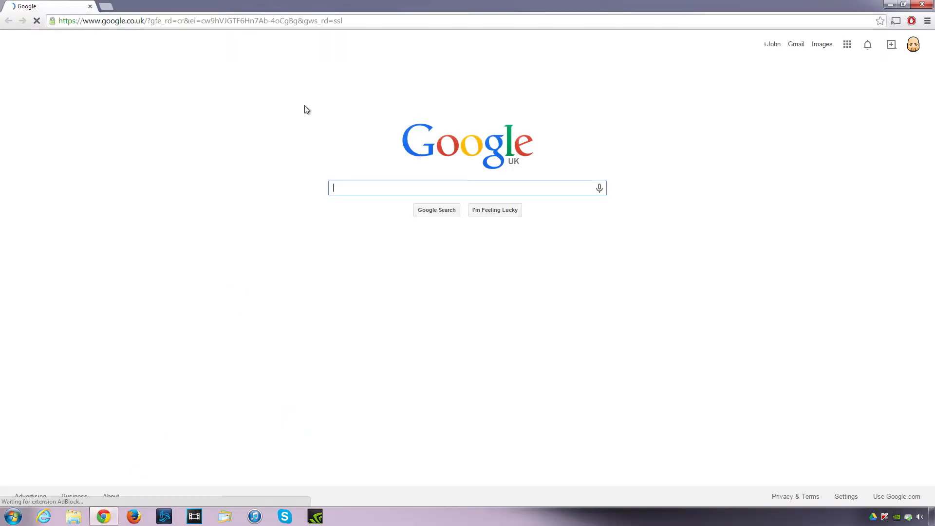
- Search Google for "android studio" and open the Android Studio page on the Android Developers site
type("andr")
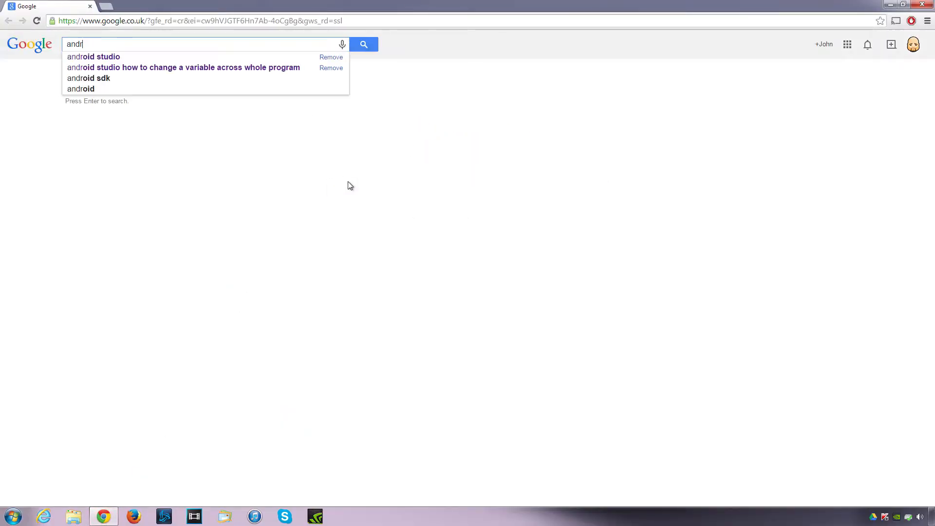
type("oid studio")
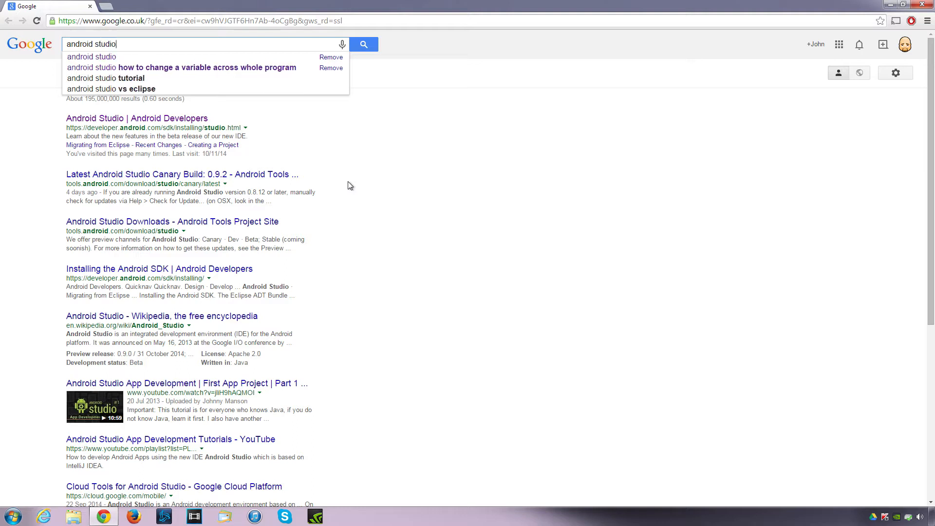
key("Return")
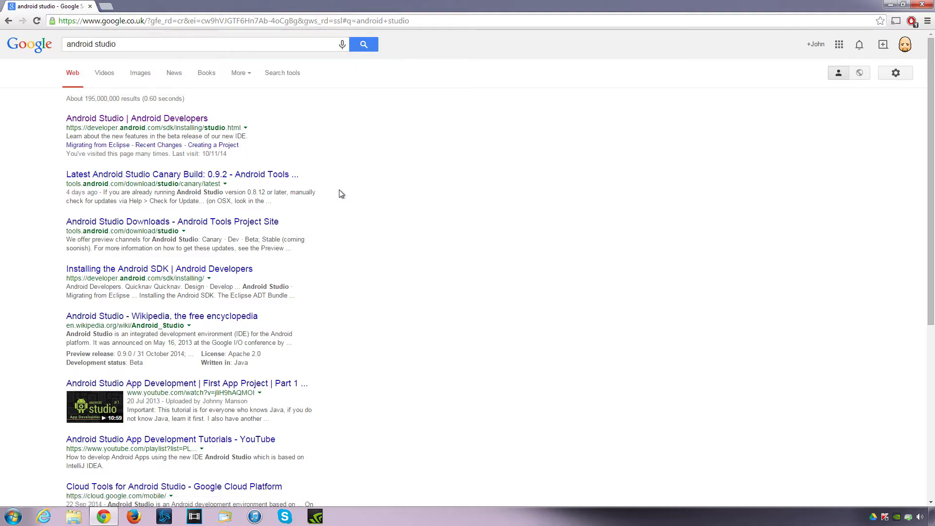
left_click(87, 120)
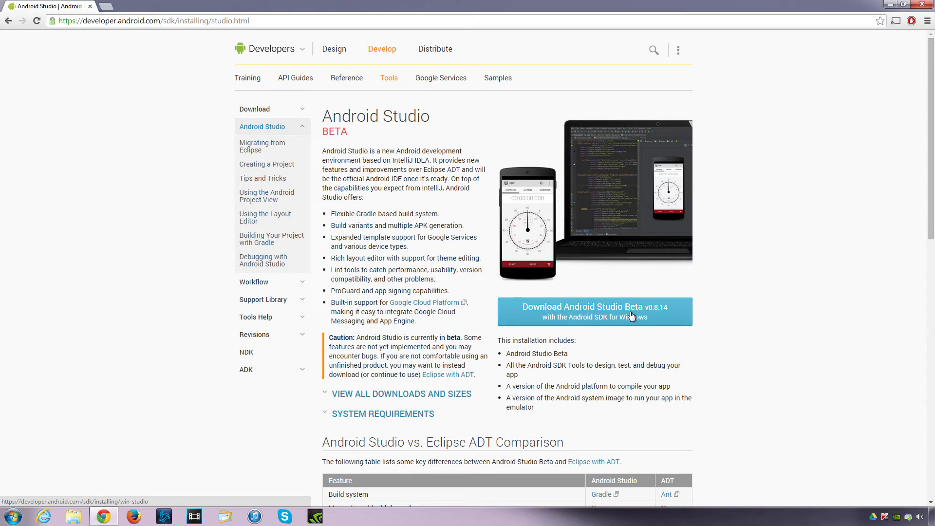
- Agree to the terms and conditions and download Android Studio Beta v0.8.14 with the Android SDK for Windows
left_click(594, 310)
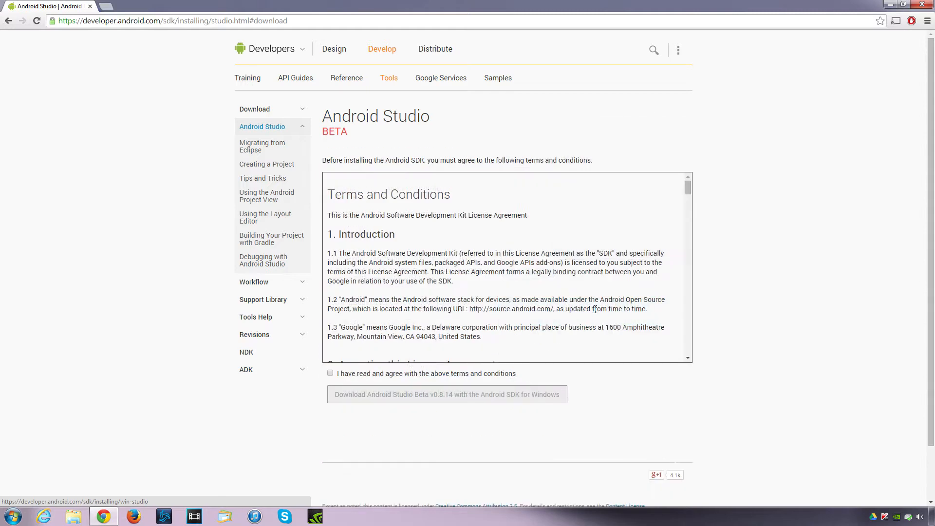
left_click(330, 373)
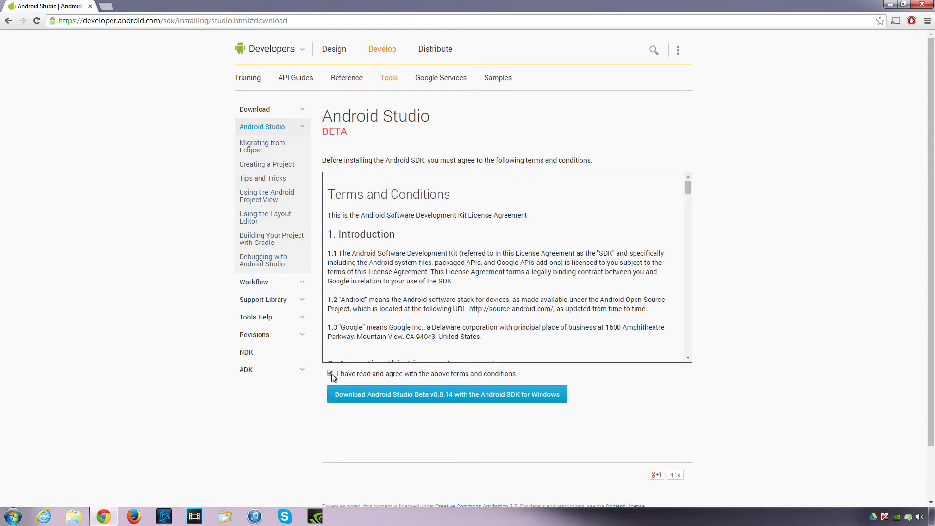
left_click(382, 395)
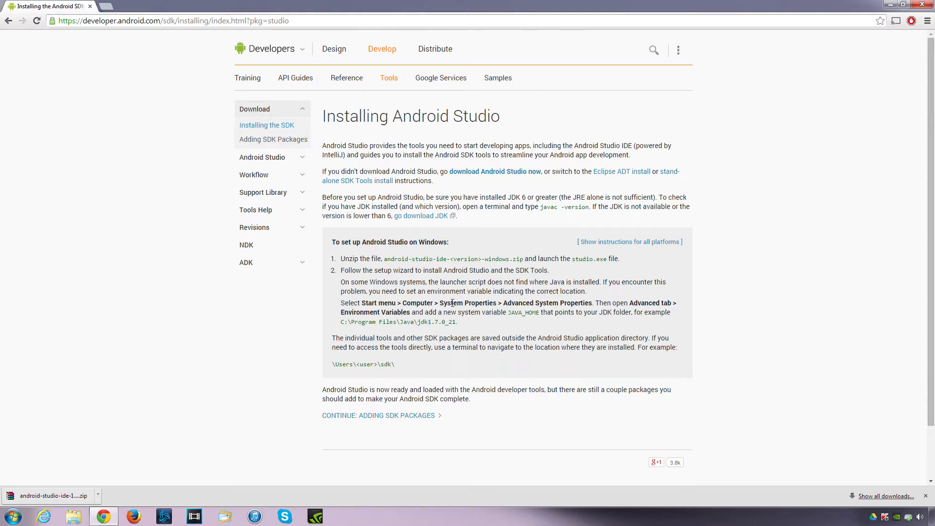
- Open the downloaded Android Studio zip in WinRAR, extract it to the suggested Downloads subfolder, and close the archive
left_click(63, 497)
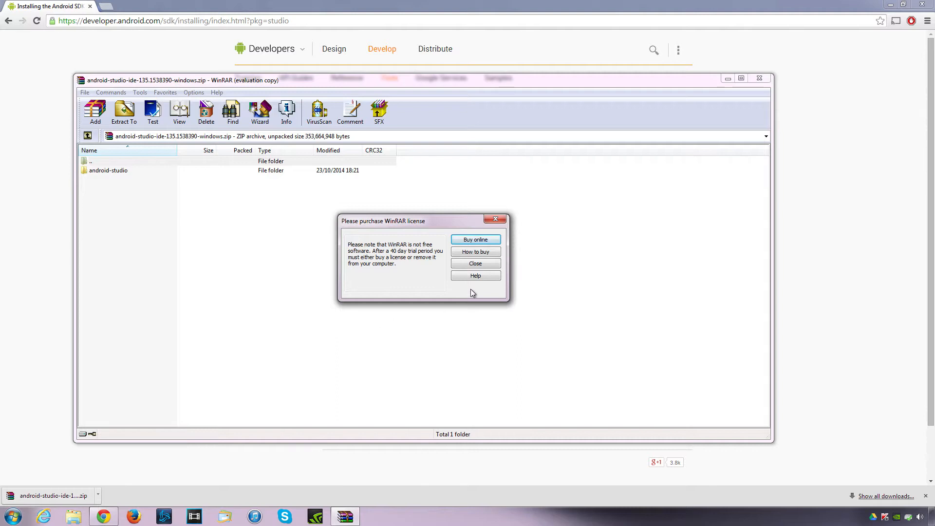
left_click(475, 263)
left_click(124, 112)
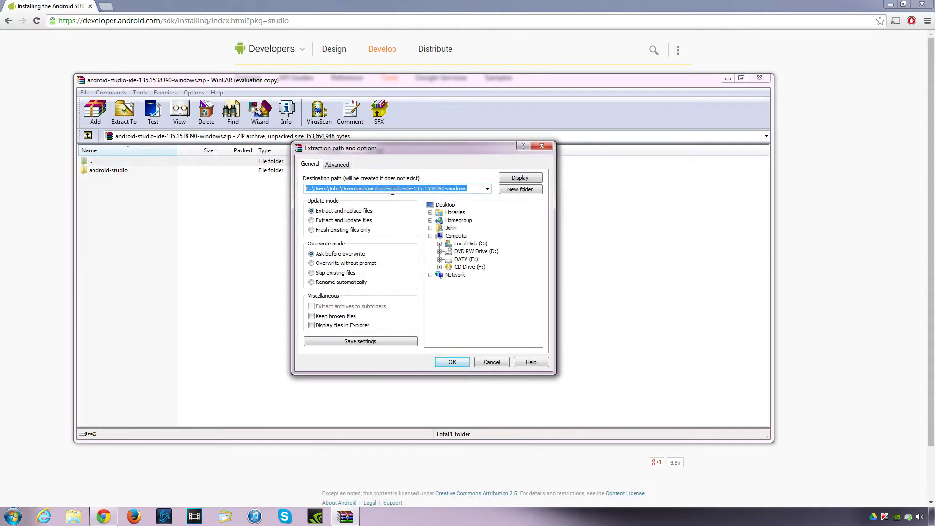
left_click(453, 362)
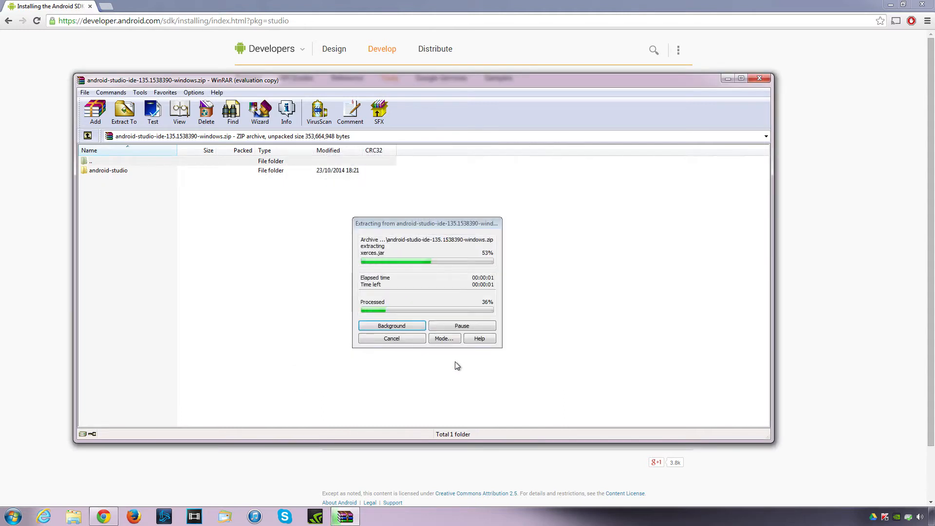
left_click(754, 79)
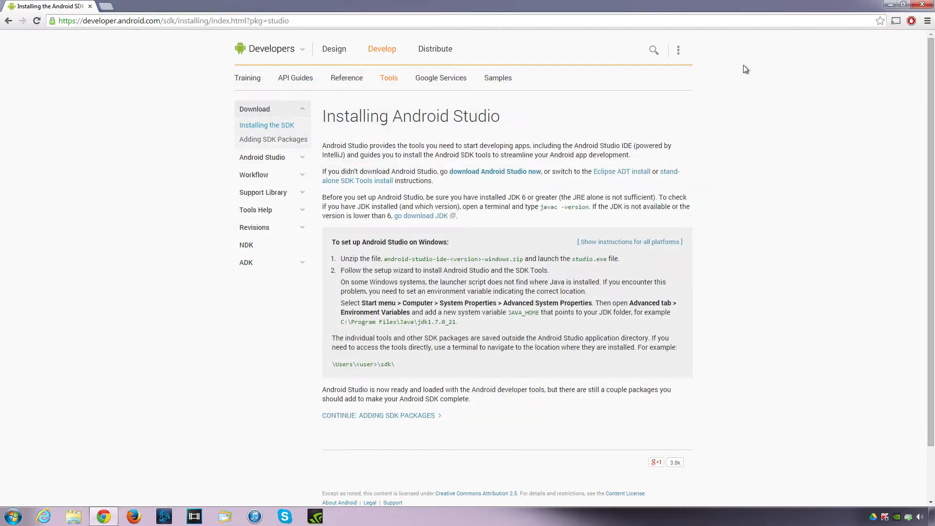
- Minimize the browser and copy the extracted android-studio-ide-135.1538390-windows folder from Downloads to the DATA (E:) drive
left_click(895, 9)
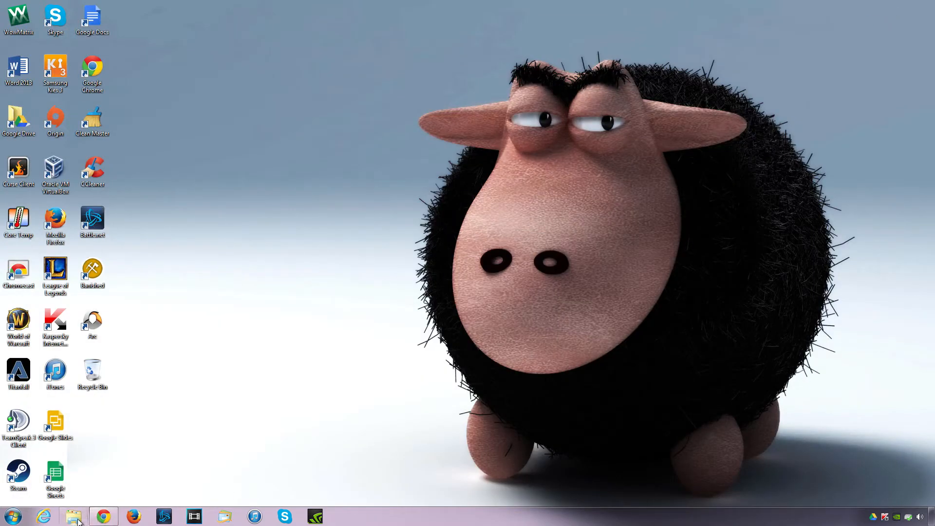
left_click(77, 519)
left_click(156, 84)
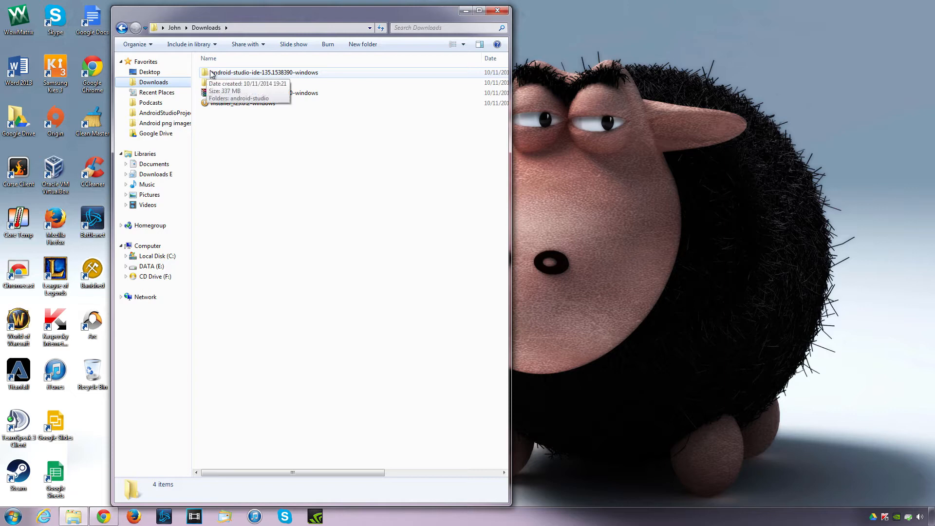
left_click_drag(210, 74, 163, 269)
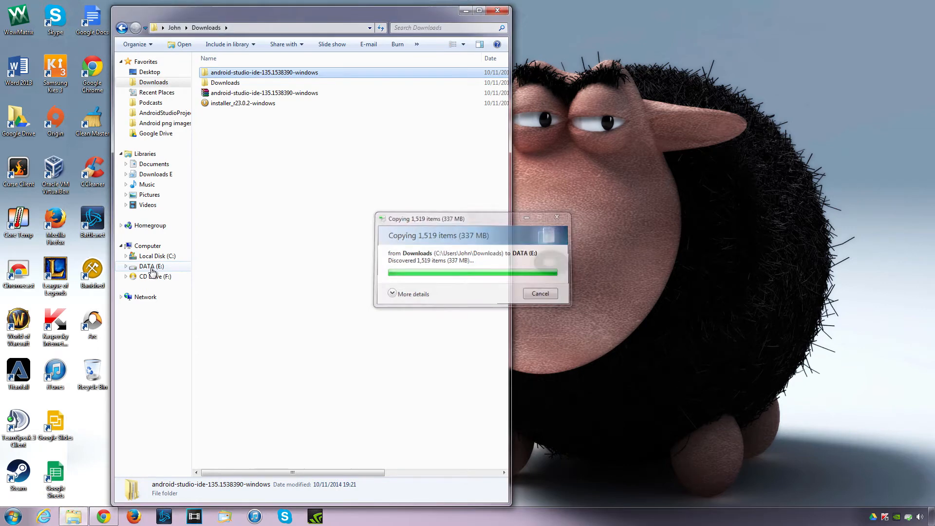
- On the DATA (E:) drive, open the android-studio\bin folder inside android-studio-ide-135.1538390-windows
left_click(152, 267)
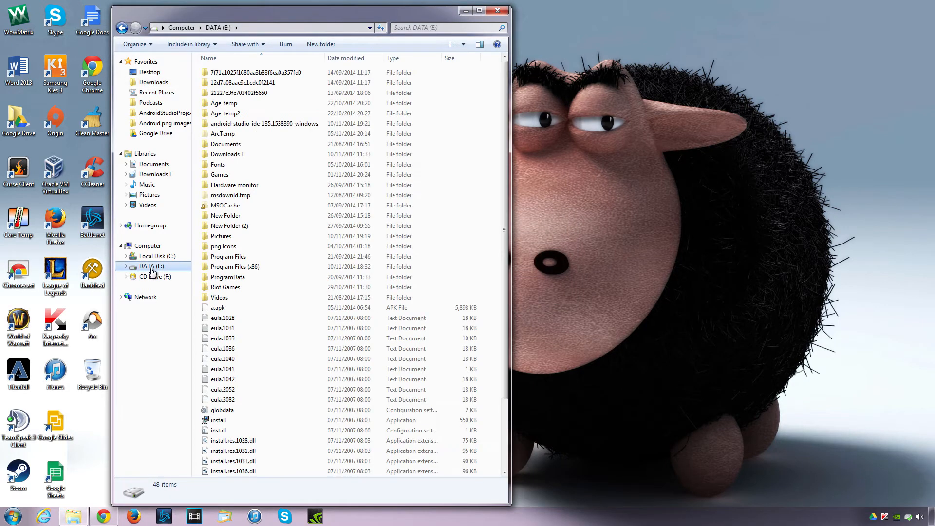
double_click(242, 123)
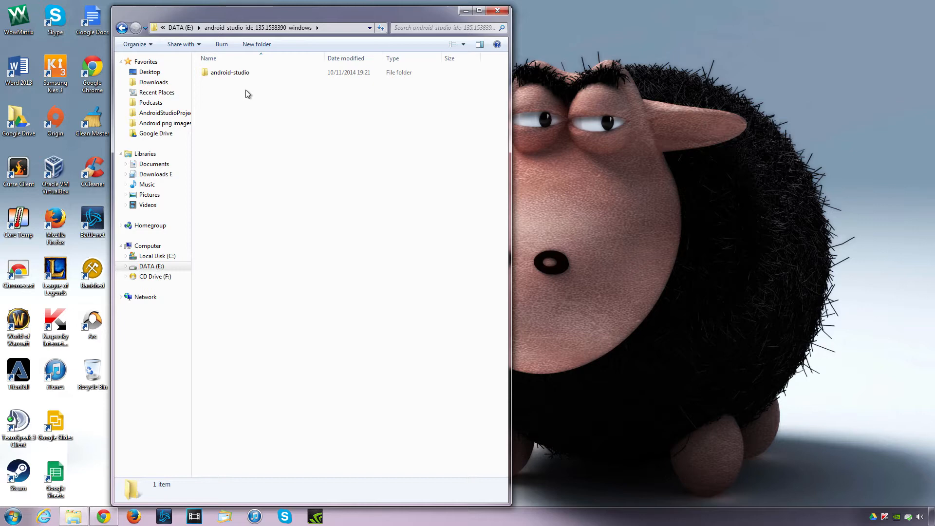
double_click(233, 74)
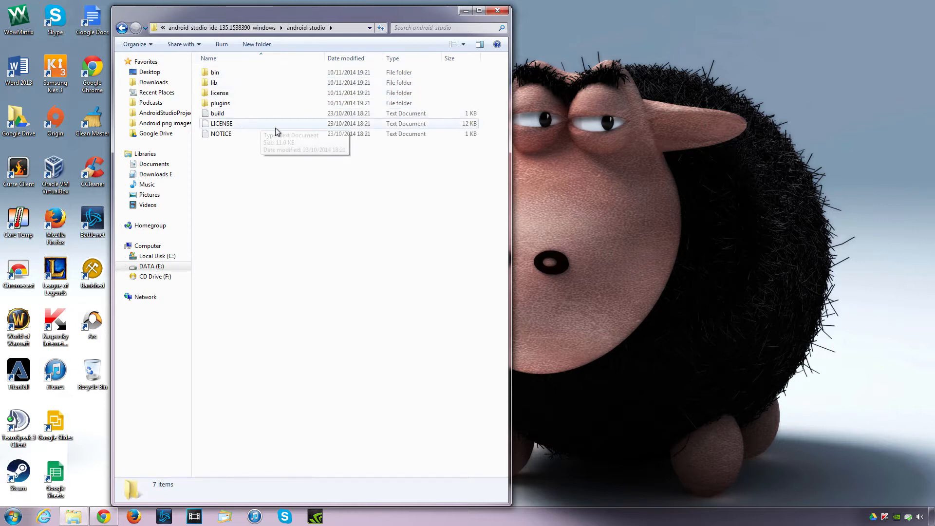
double_click(215, 73)
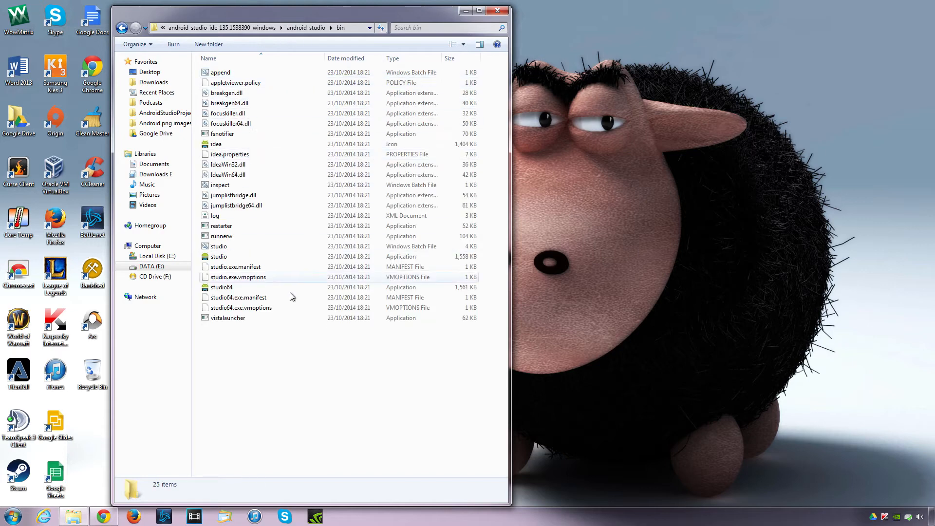
- Pin the studio64 application to the taskbar and close the folder window
double_click(206, 289)
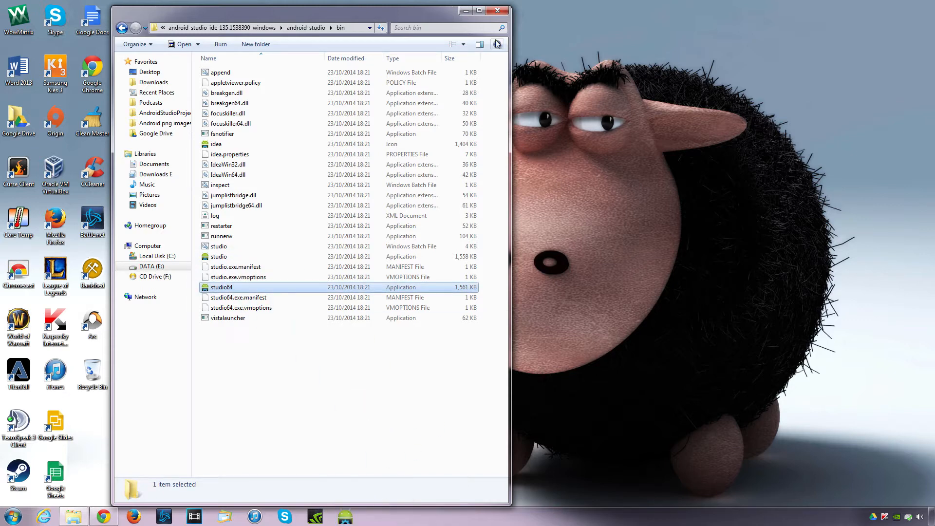
left_click(498, 10)
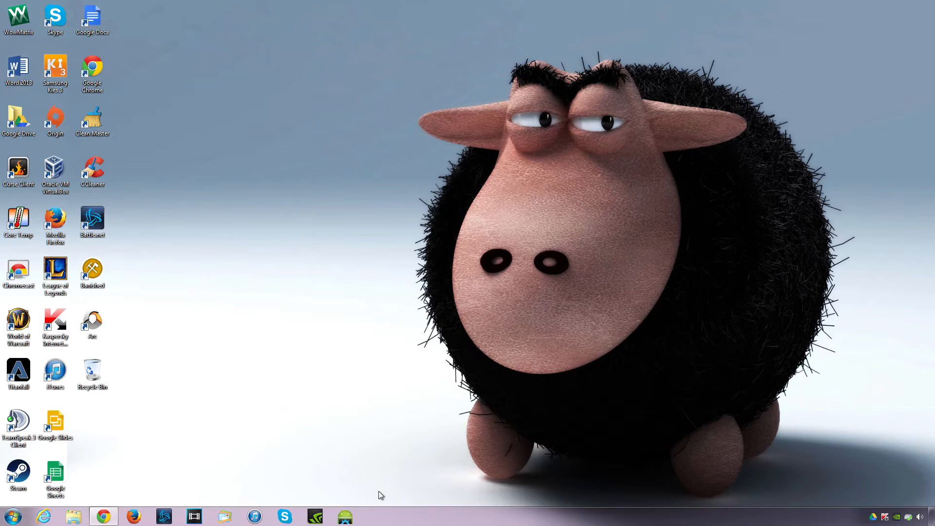
- Launch Android Studio from its pinned shortcut, allowing the unverified file to run, and open the Configure options
left_click(345, 517)
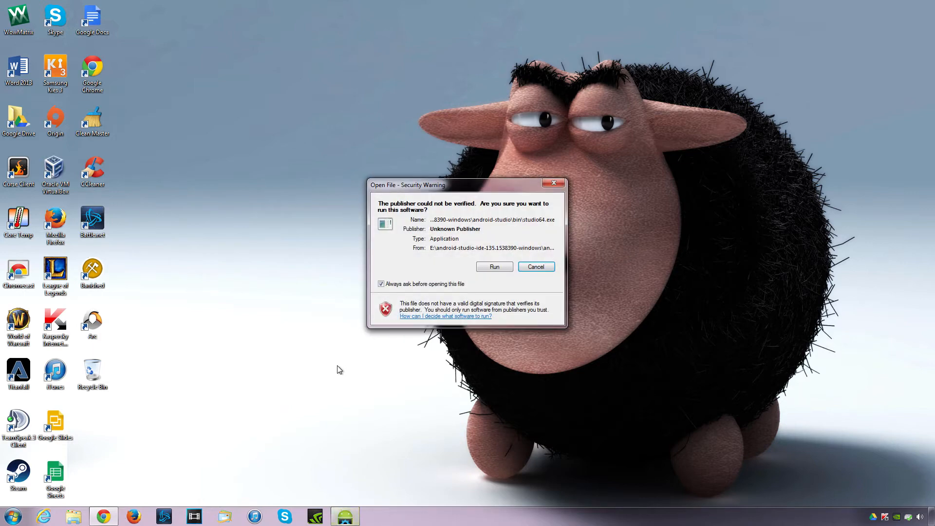
left_click(496, 267)
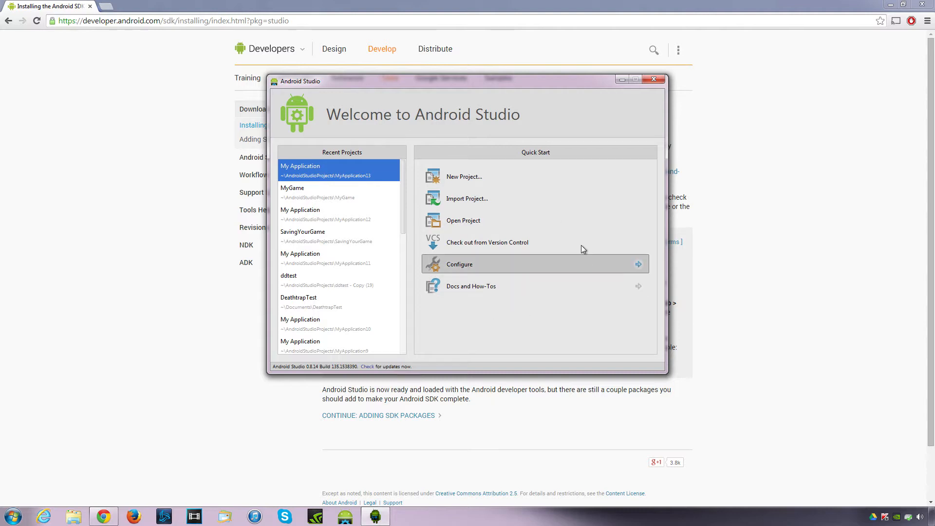
left_click(466, 267)
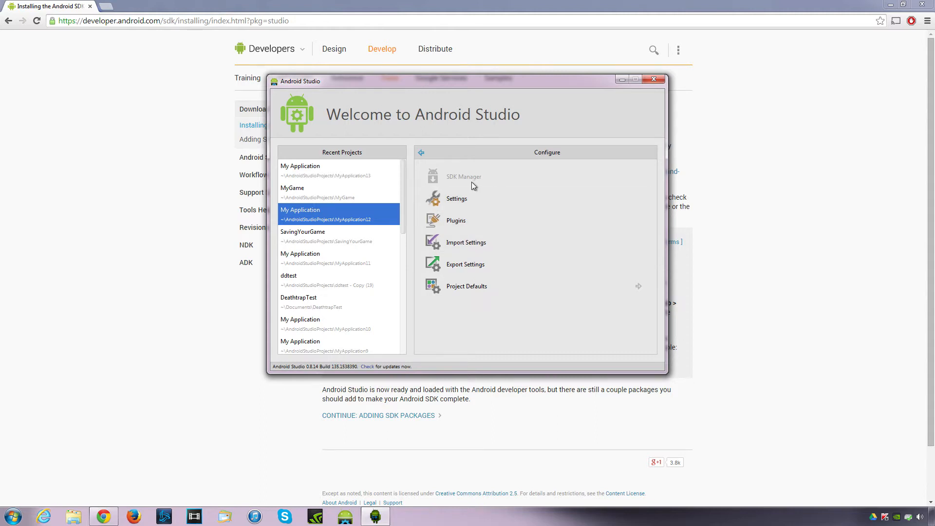
- Switch to Chrome, close and reopen it, and search Google for "android sdk manager"
left_click(186, 344)
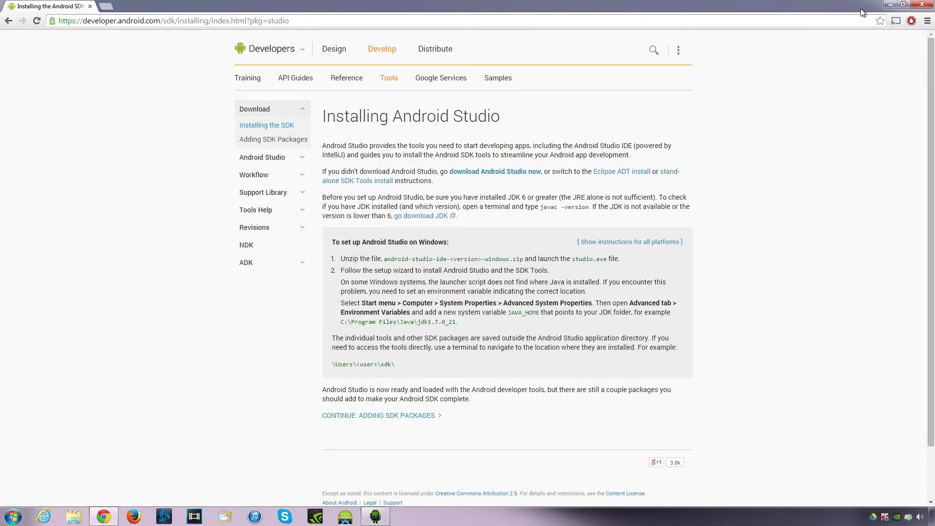
left_click(921, 5)
left_click(103, 516)
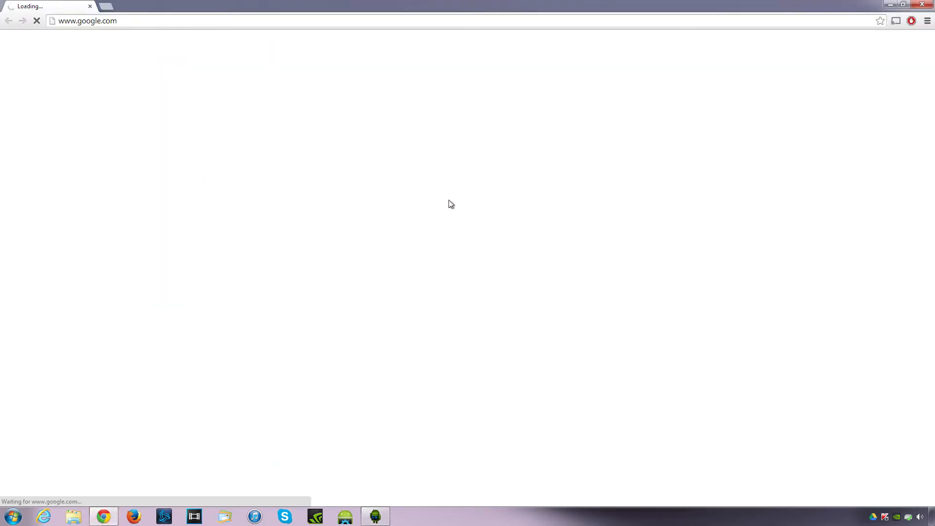
type("and")
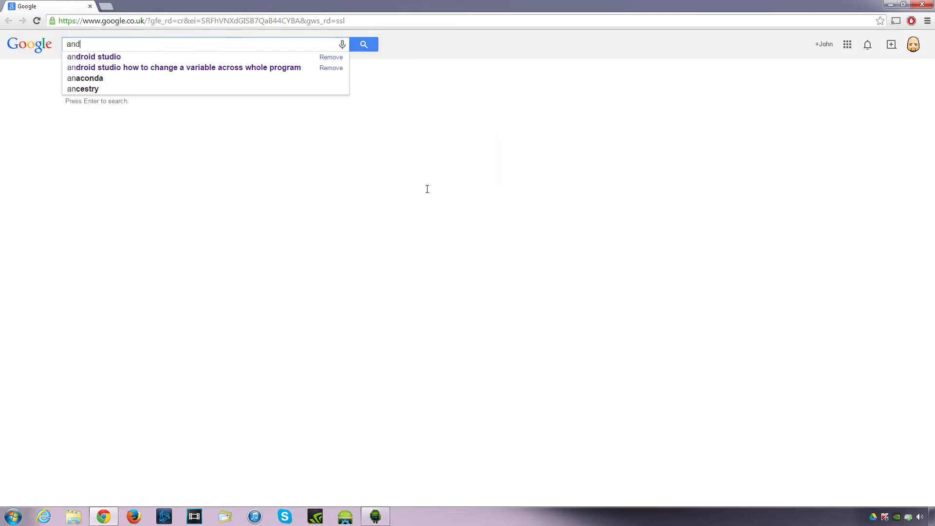
type("roid sdk manager")
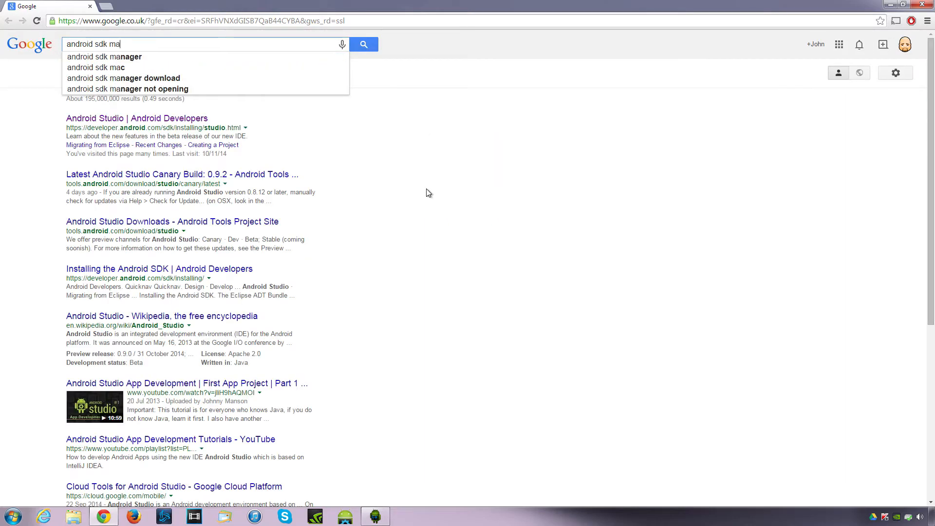
key("Return")
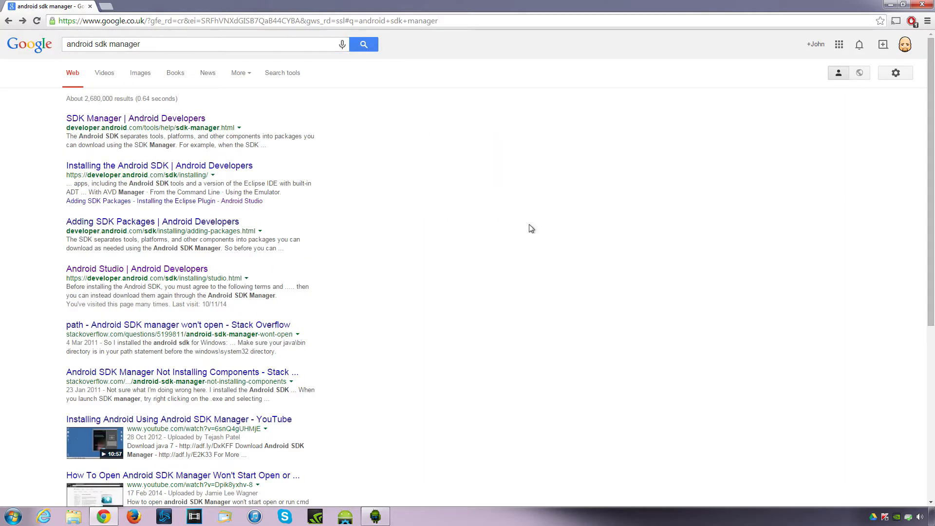
- Open the Installing the Android SDK result, follow its SDK download link, and expand the SDK for an existing IDE
left_click(142, 168)
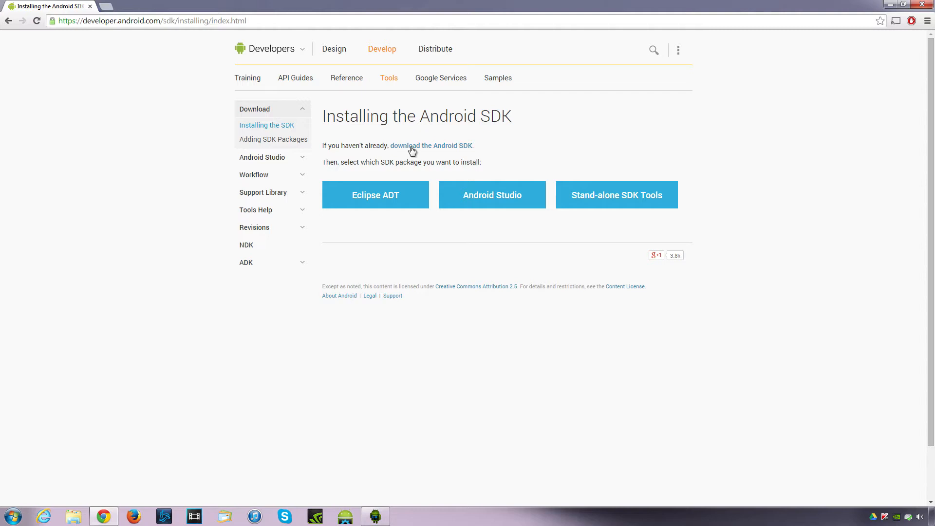
left_click(441, 147)
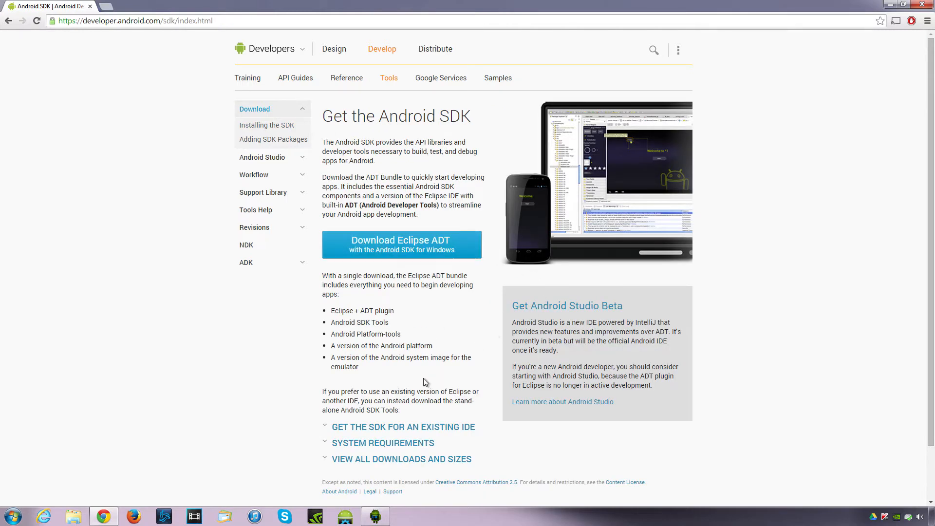
scroll(353, 370, "down", 1)
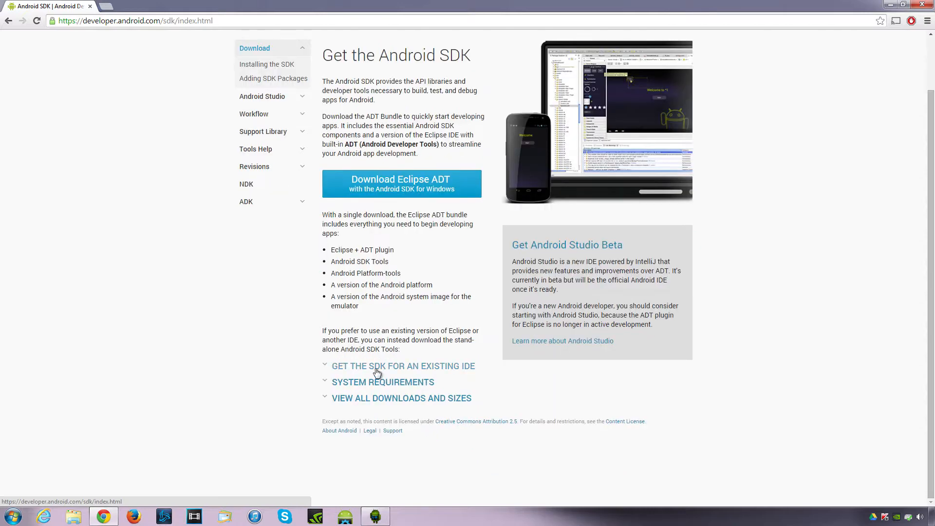
left_click(433, 372)
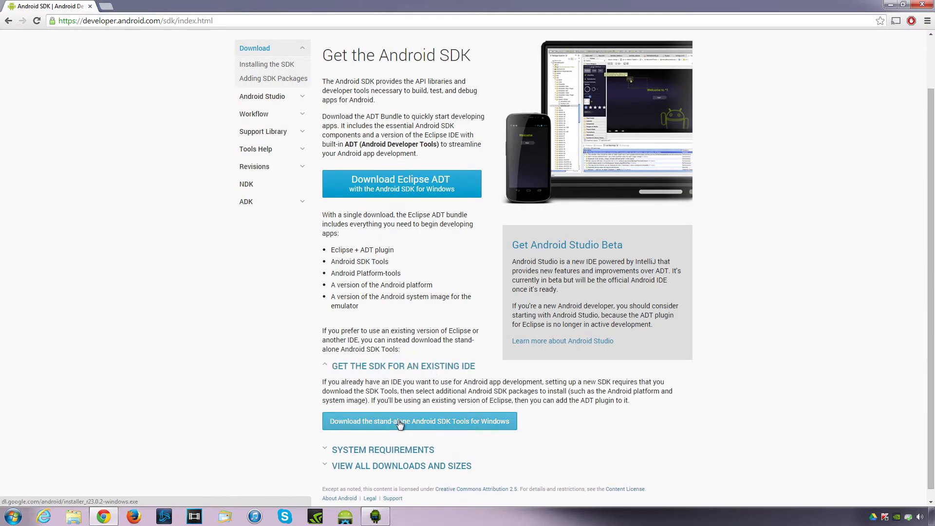
- Agree to the license terms and download the stand-alone Android SDK Tools for Windows
left_click(428, 422)
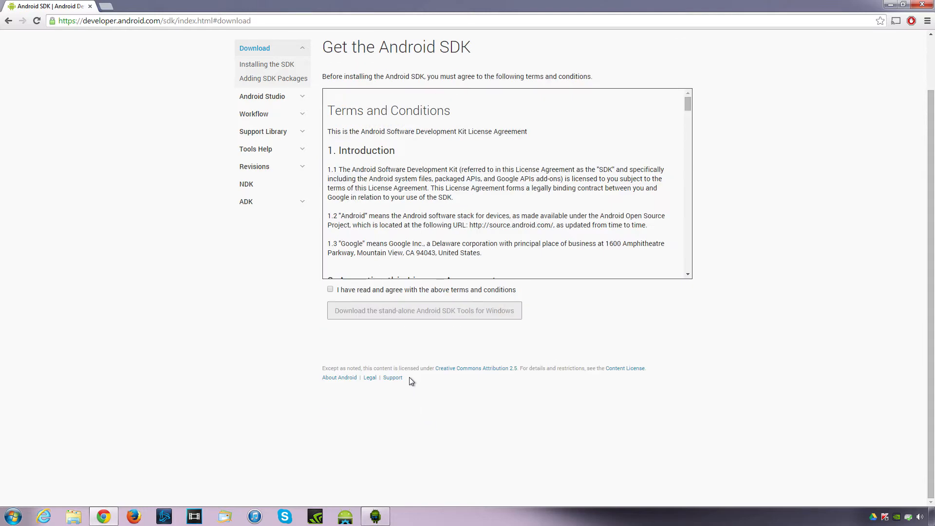
left_click(331, 290)
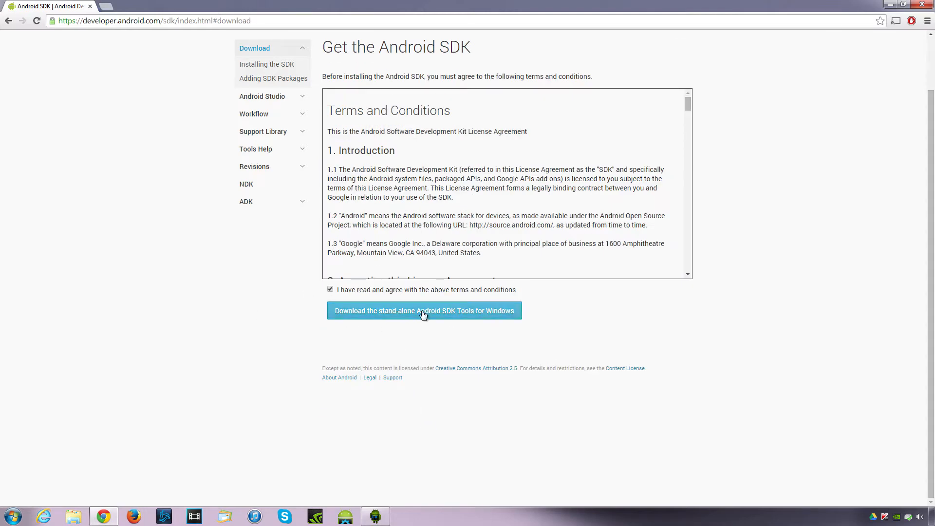
left_click(423, 311)
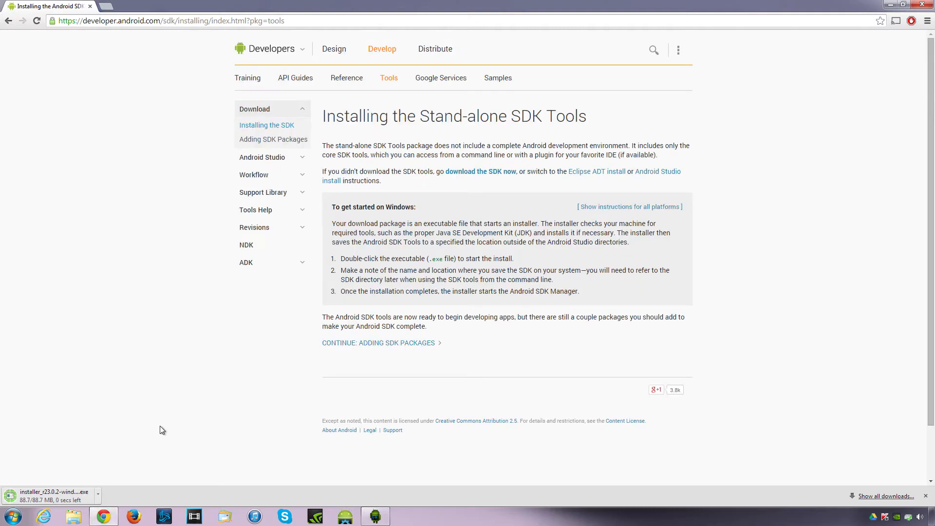
- Run the downloaded Android SDK Tools installer and advance its setup wizard to the install location choice
left_click(68, 495)
left_click(496, 265)
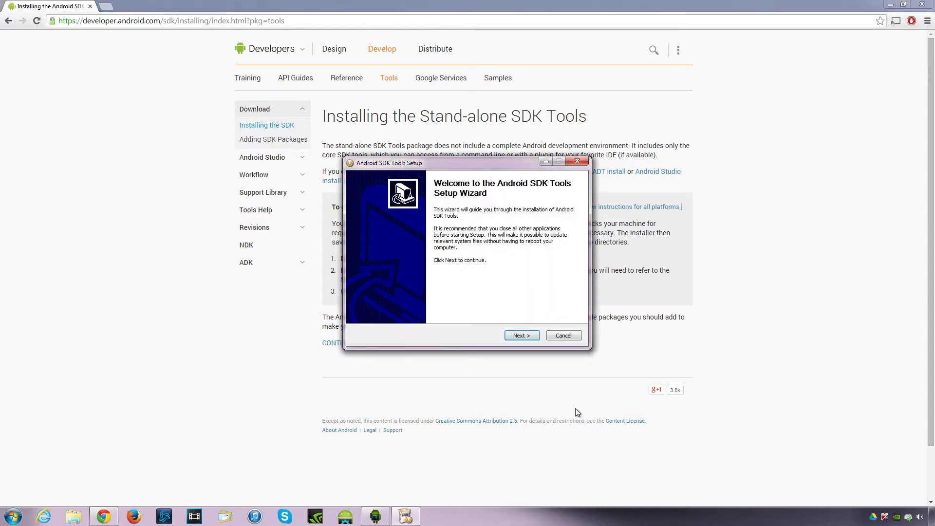
left_click(529, 338)
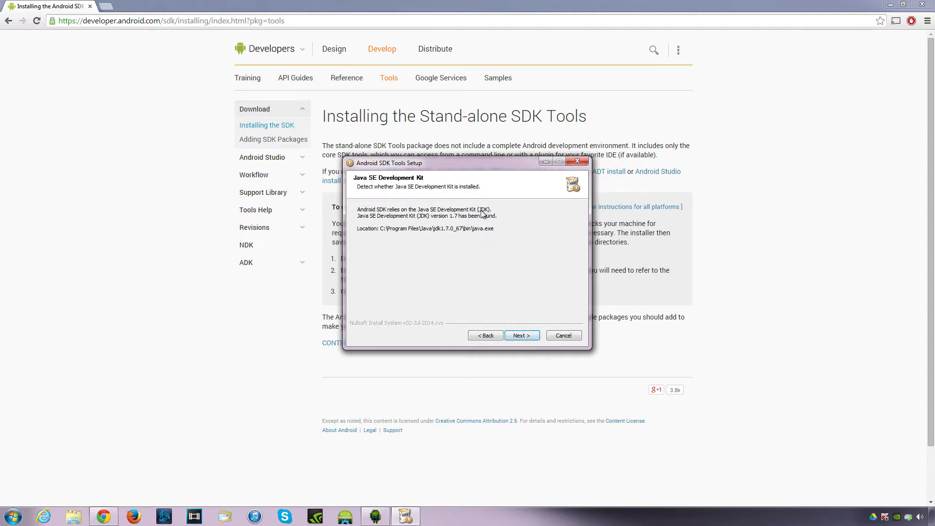
left_click(521, 336)
left_click(393, 251)
left_click(521, 336)
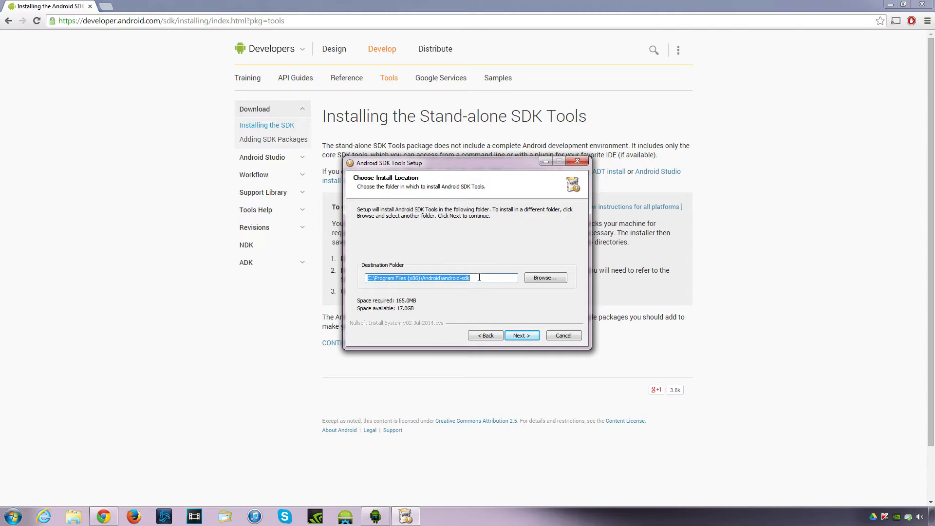
- Create a new folder named SDK in the user's home folder and choose it as the install destination
left_click(546, 278)
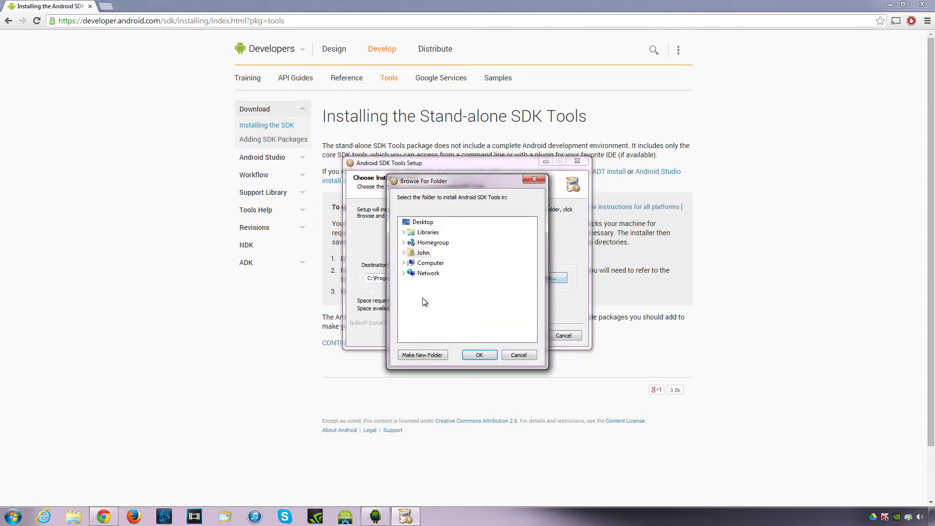
left_click(404, 263)
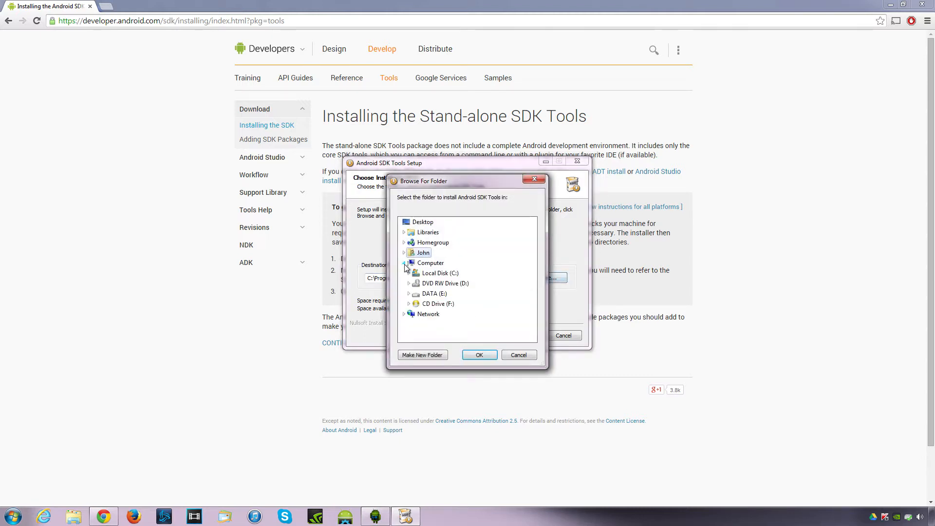
left_click(409, 293)
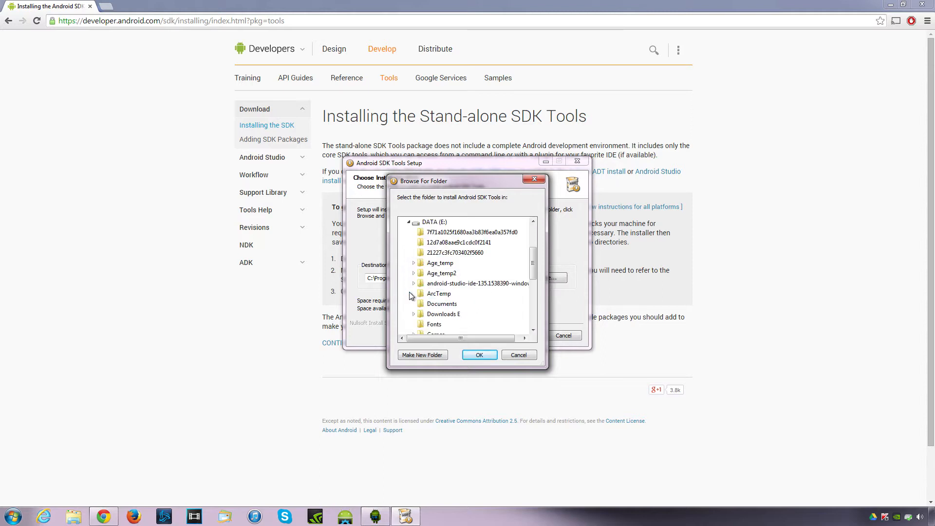
left_click(431, 354)
type("SDK")
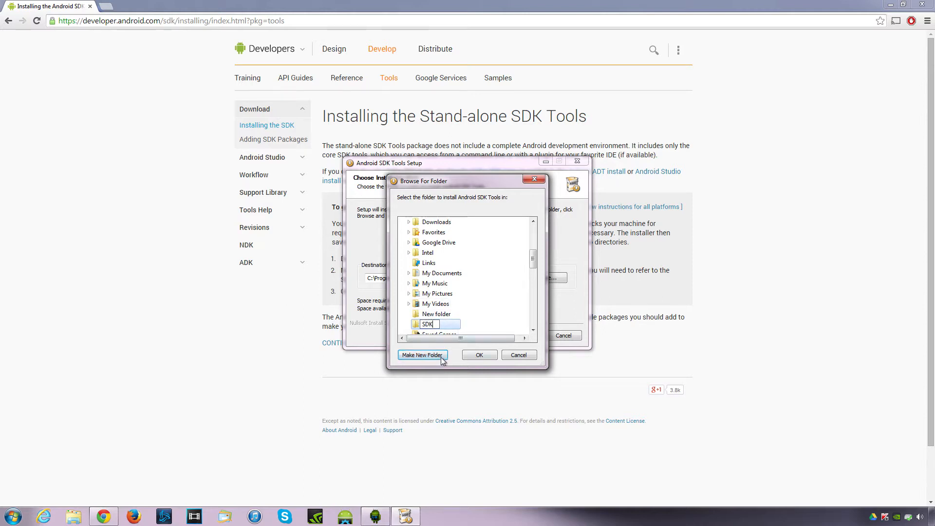
left_click(484, 354)
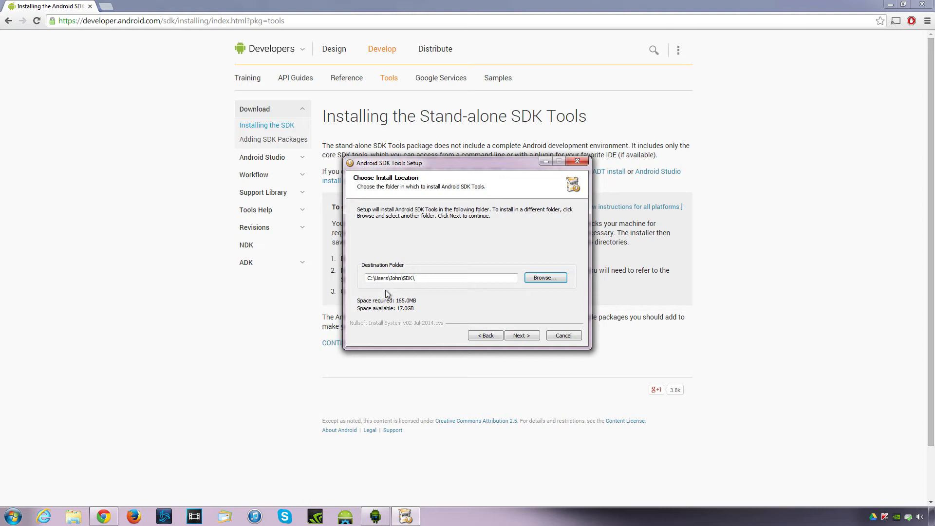
- Change the install destination to a new folder named SDK on the DATA (E:) drive
left_click(538, 285)
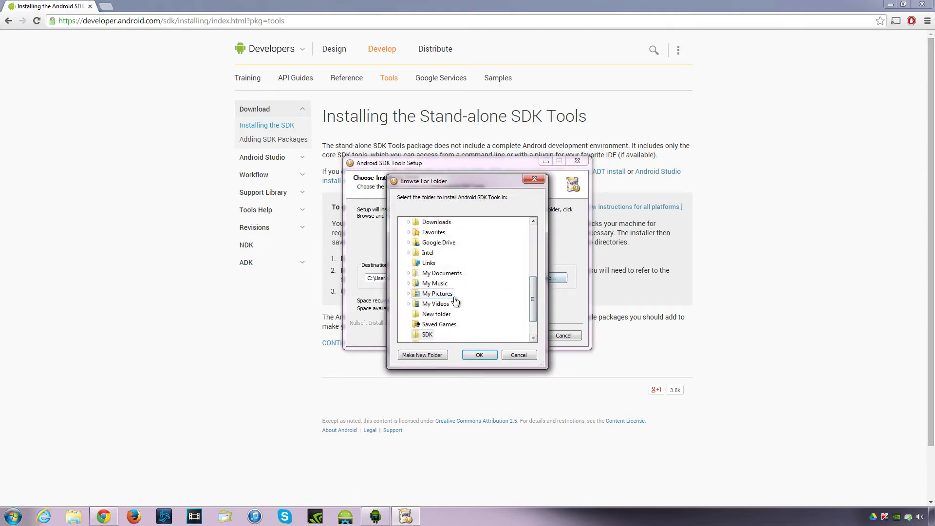
left_click(423, 355)
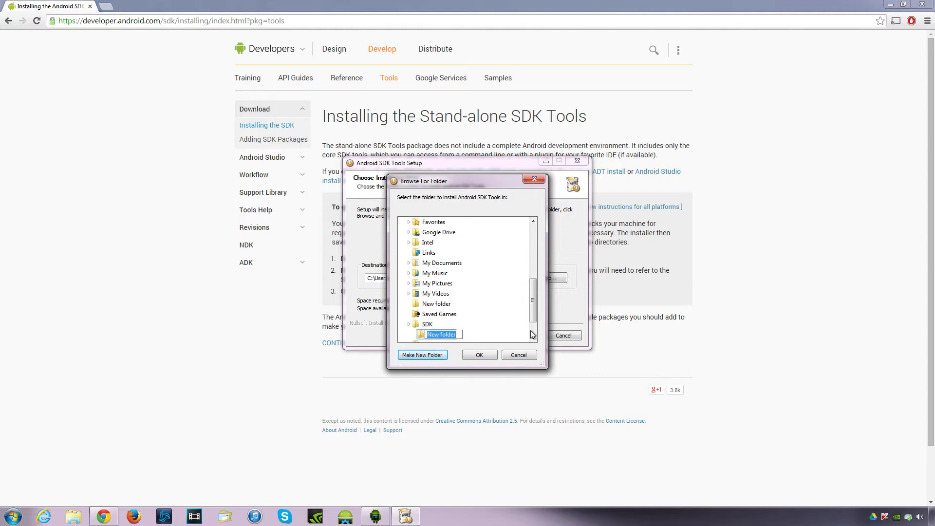
left_click_drag(533, 314, 532, 251)
left_click(404, 252)
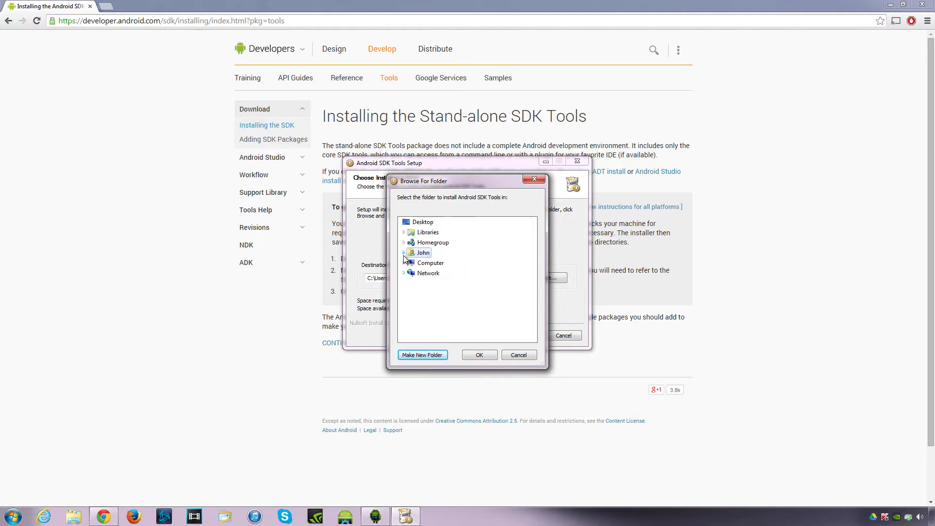
left_click(404, 262)
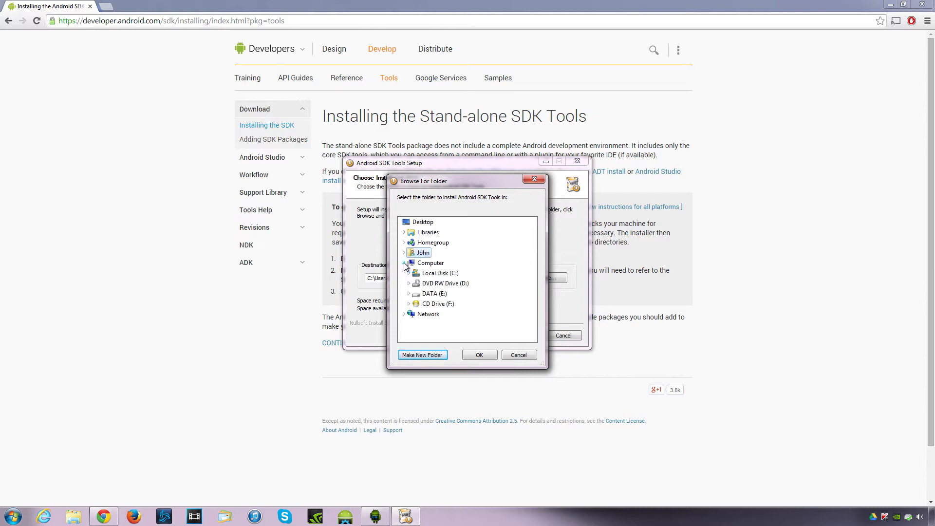
left_click(408, 294)
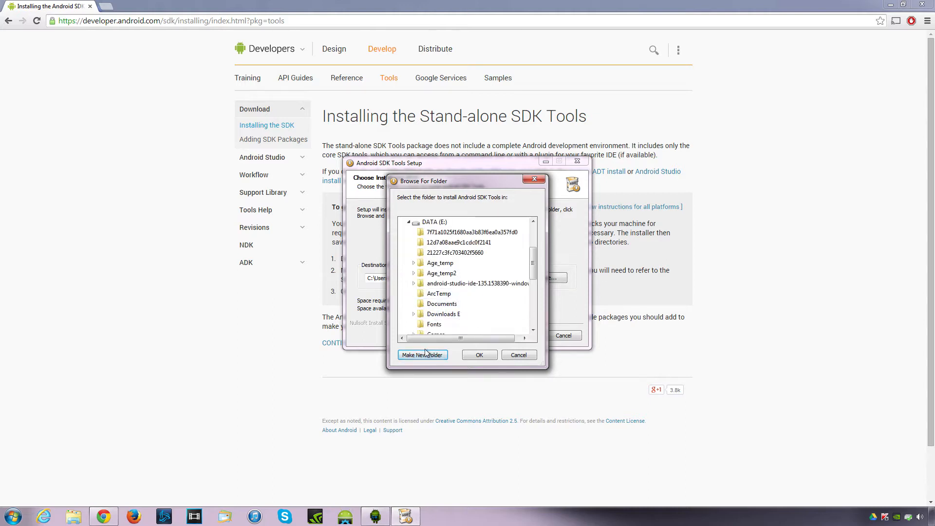
left_click(434, 222)
left_click(414, 357)
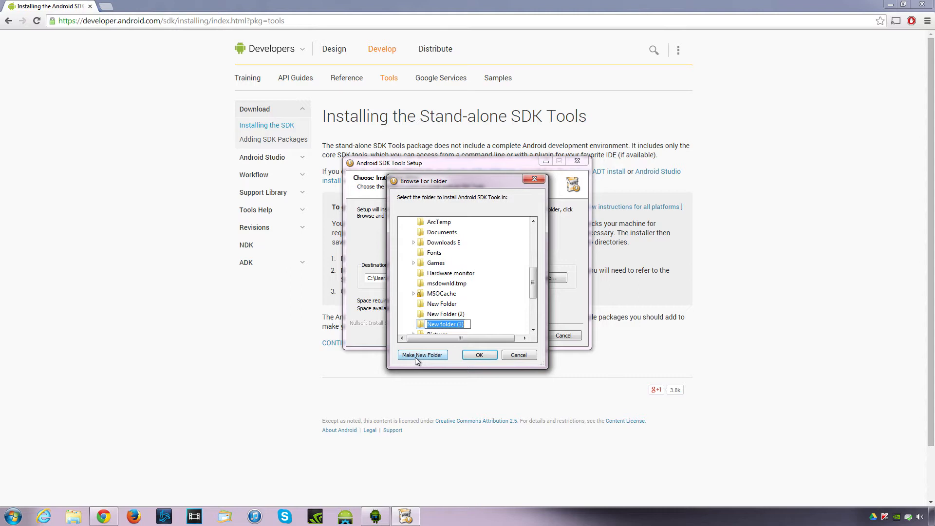
type("SDK")
key("Return")
left_click(479, 354)
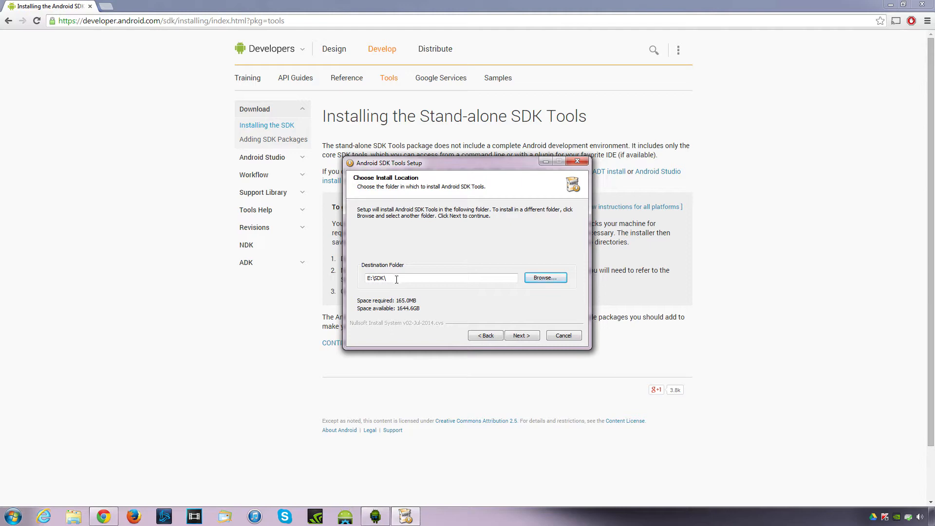
- Install the SDK Tools with the Android SDK Tools Start Menu folder and finish setup with Start SDK Manager enabled
left_click(523, 335)
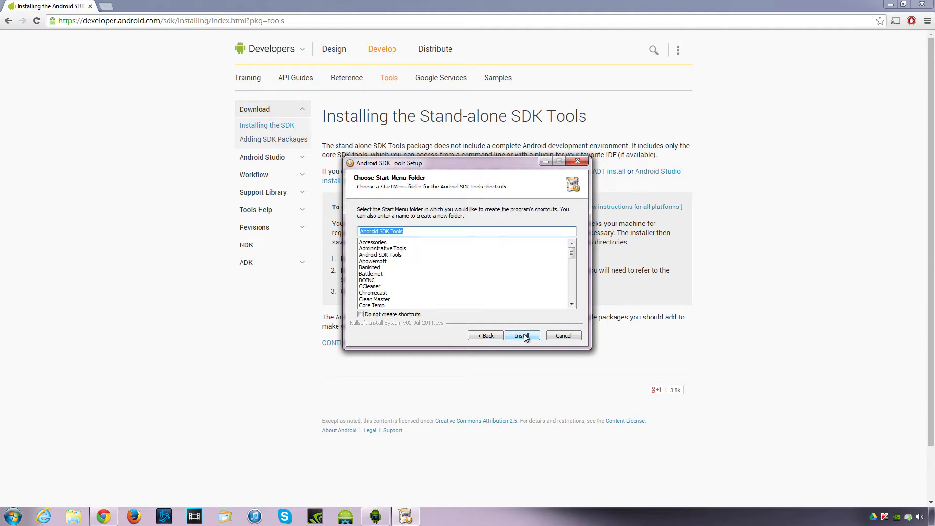
left_click(522, 336)
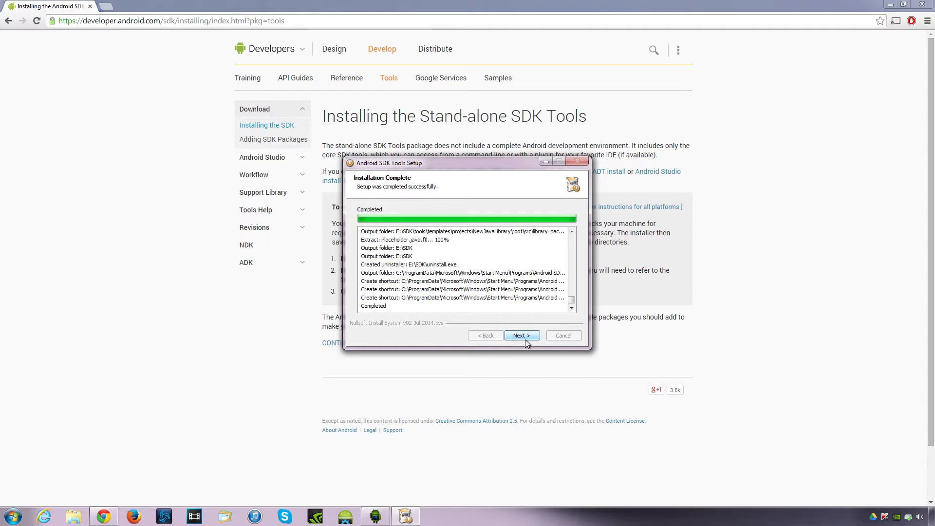
left_click(521, 335)
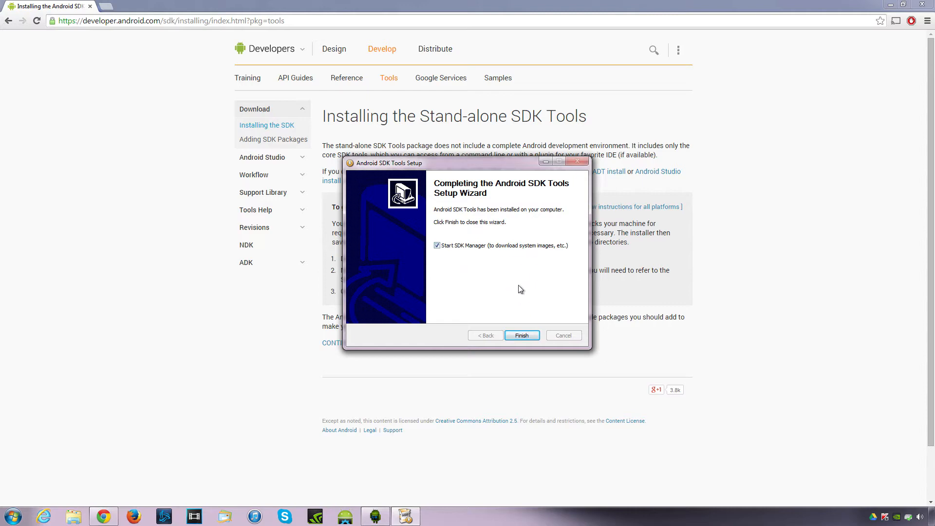
left_click(522, 336)
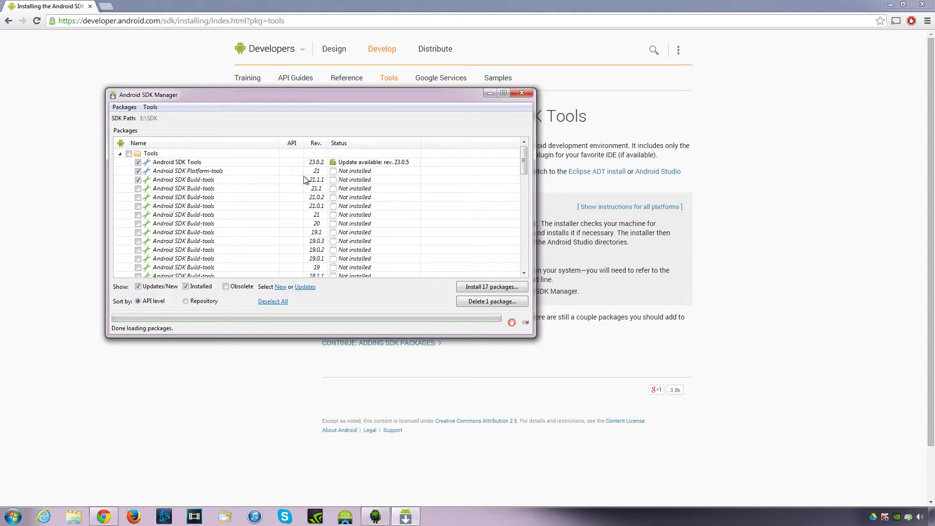
- Review the preselected packages in the SDK Manager under Tools, Android 5.0 (API 21) and Extras
scroll(209, 255, "down", 10)
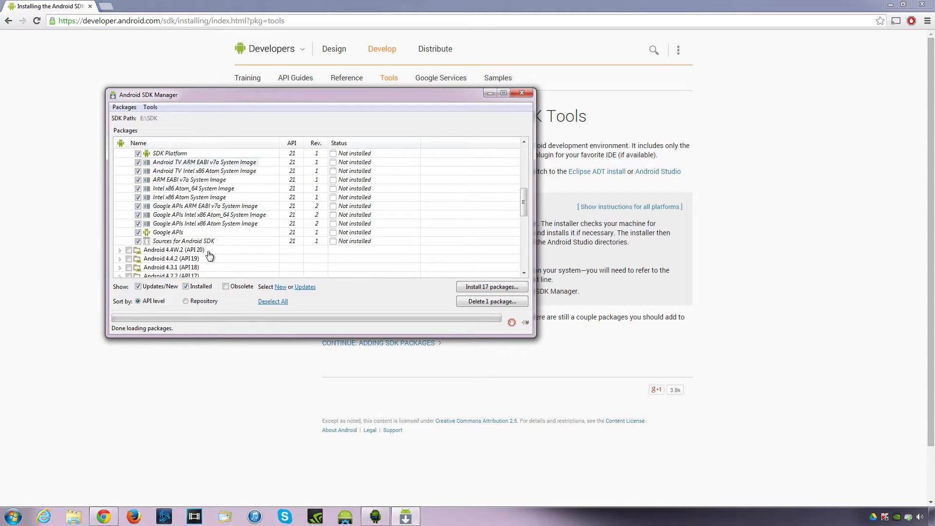
scroll(209, 254, "up", 4)
scroll(187, 229, "up", 6)
scroll(188, 224, "down", 7)
scroll(161, 233, "up", 3)
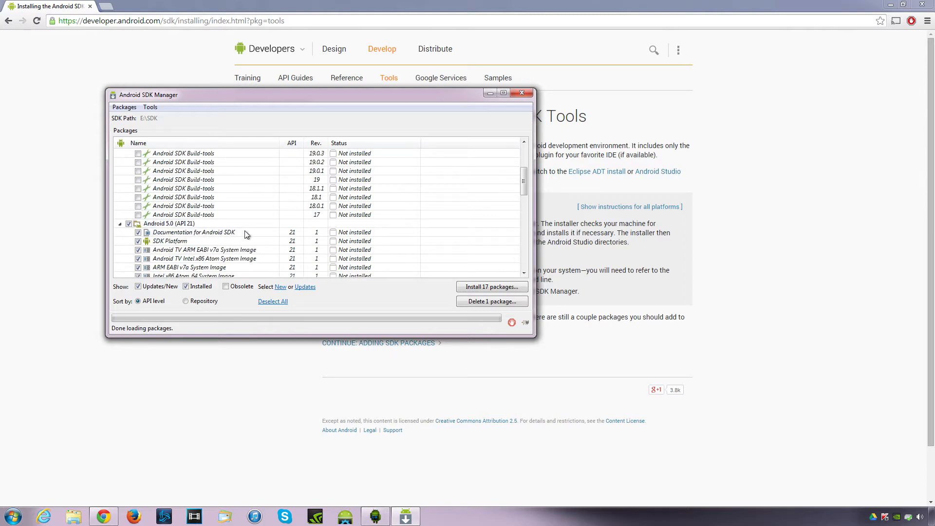
scroll(219, 235, "down", 4)
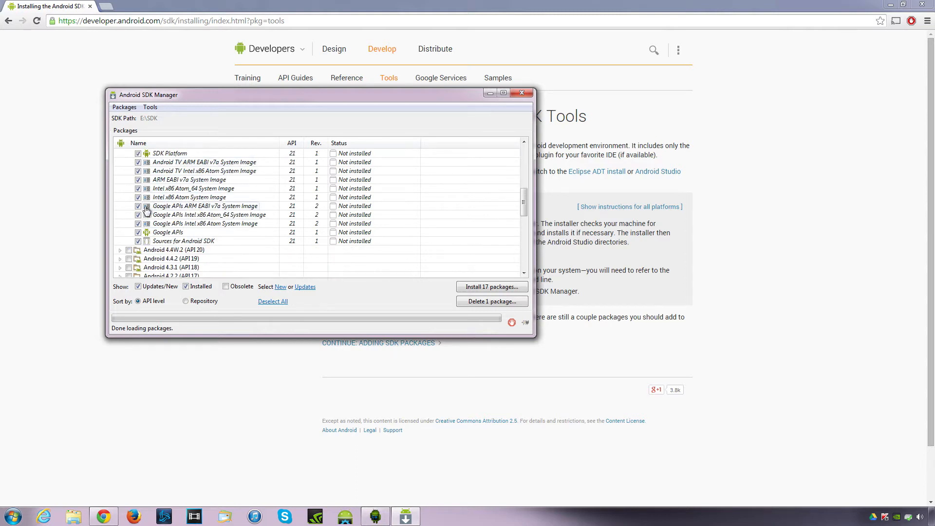
scroll(148, 225, "up", 4)
scroll(165, 238, "down", 4)
scroll(170, 241, "down", 10)
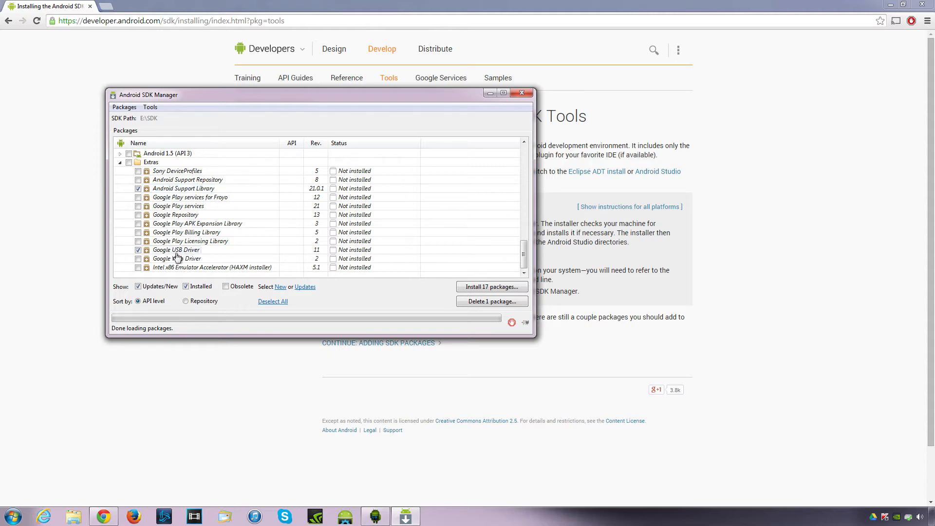
- Add Google Play services, Google Repository and Intel x86 Emulator Accelerator to the selected packages, accept the license, install them and close the log
left_click(138, 214)
mouse_move(236, 271)
left_click(490, 287)
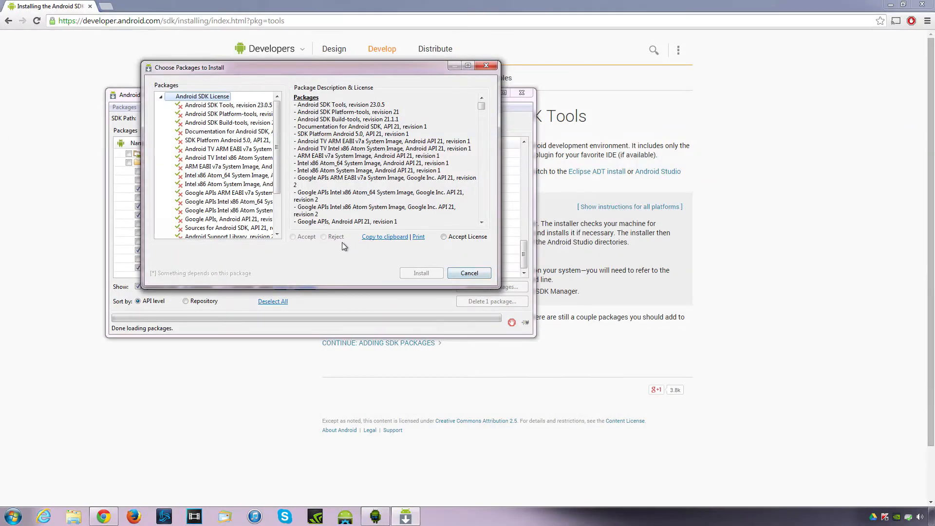
left_click(444, 237)
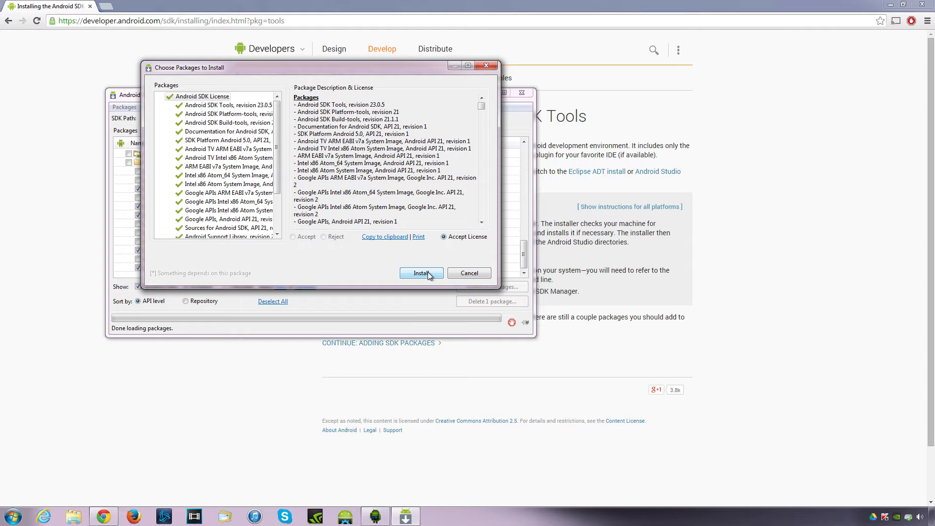
left_click(422, 273)
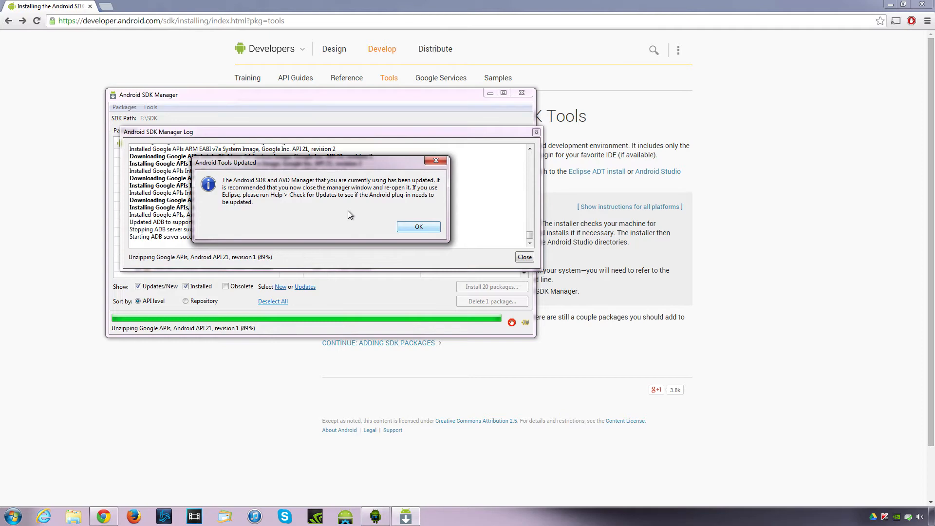
left_click(419, 227)
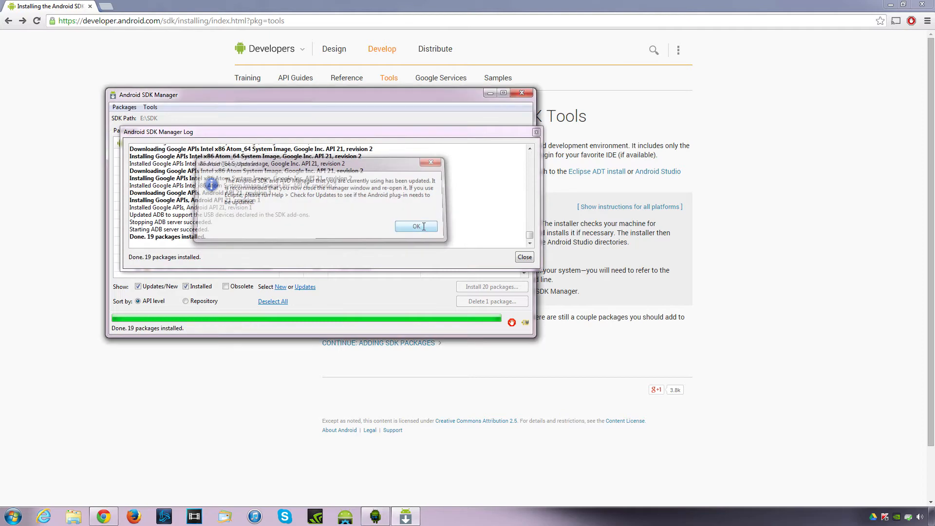
left_click(525, 258)
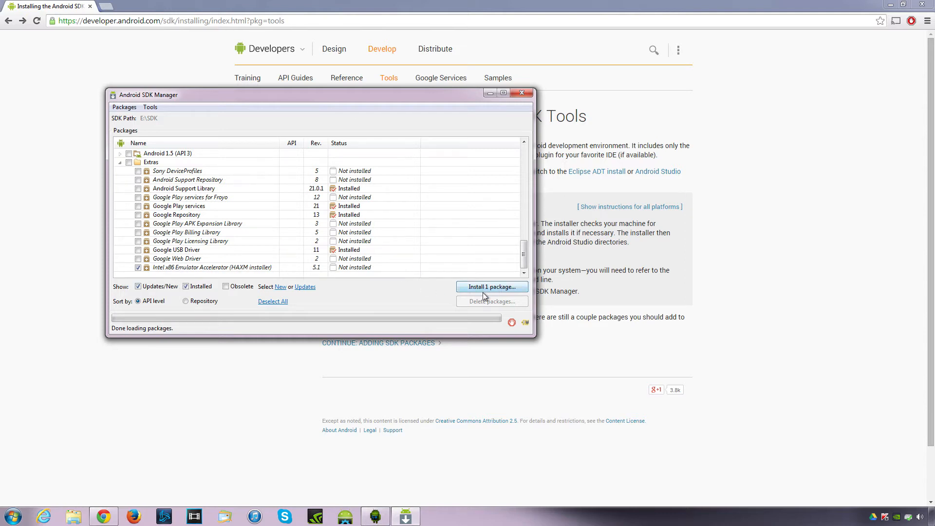
- Install the Intel x86 Emulator Accelerator (HAXM installer) package, accepting its license, and close the SDK Manager
left_click(163, 269)
left_click(502, 284)
left_click(194, 269)
mouse_move(213, 271)
left_click(485, 287)
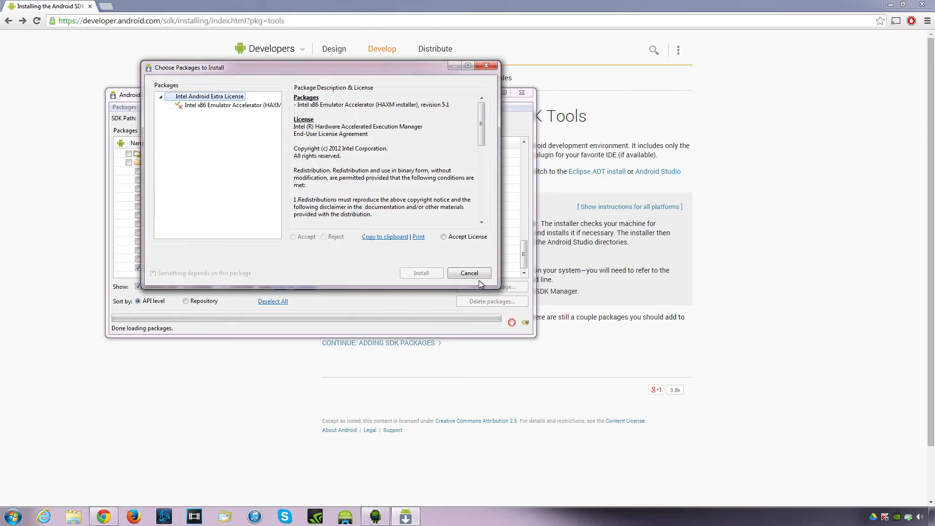
left_click(460, 237)
left_click(423, 272)
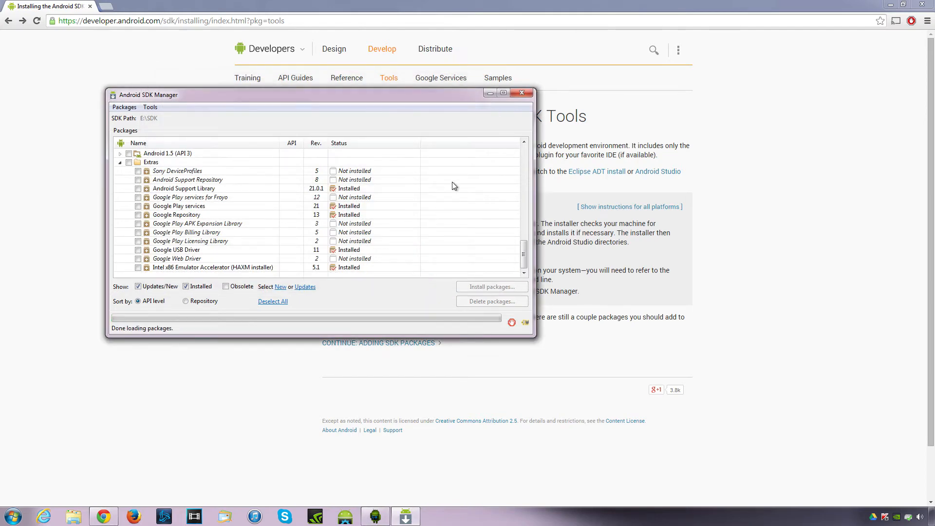
left_click(520, 95)
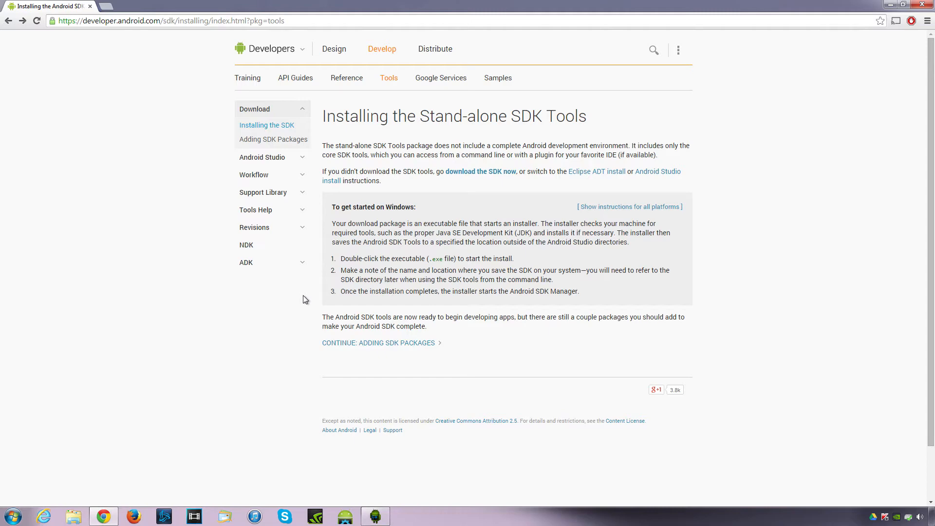
- Minimize the browser to return to Android Studio and open the Project Defaults settings from Configure
left_click(890, 6)
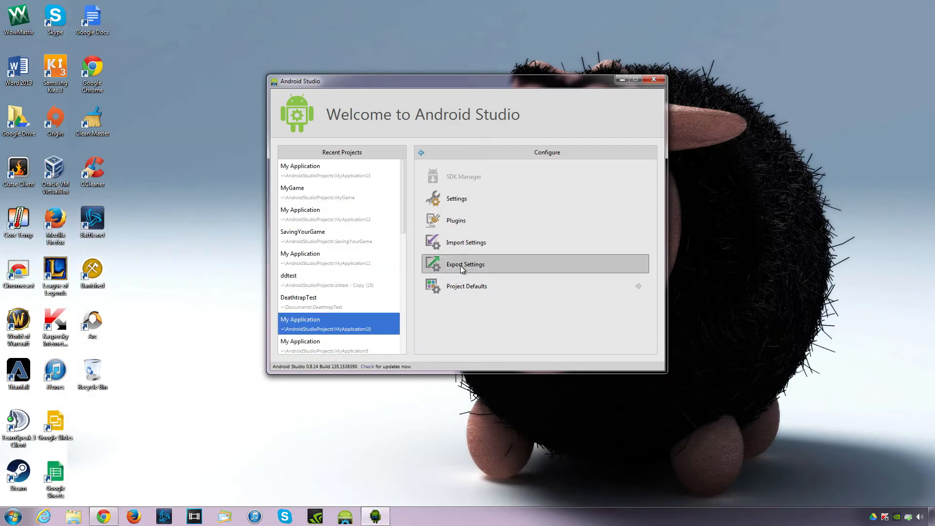
left_click(421, 153)
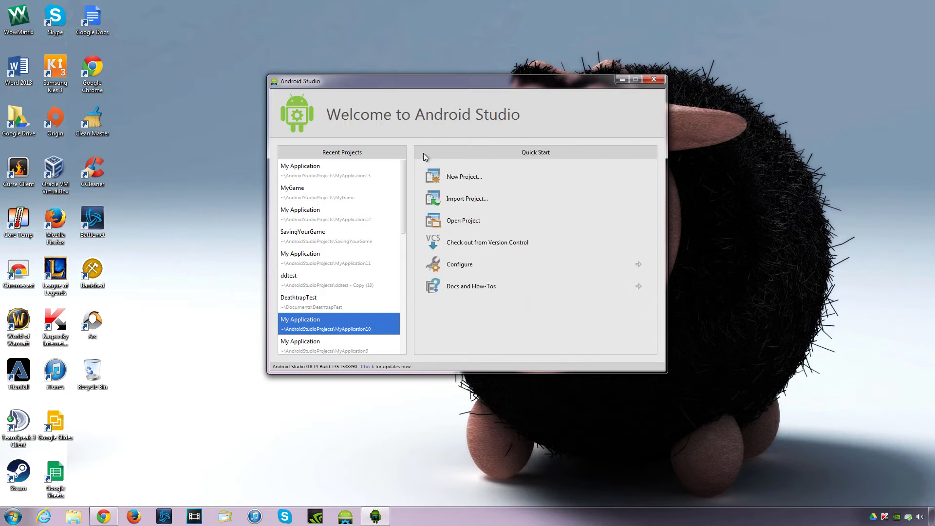
left_click(468, 265)
left_click(465, 286)
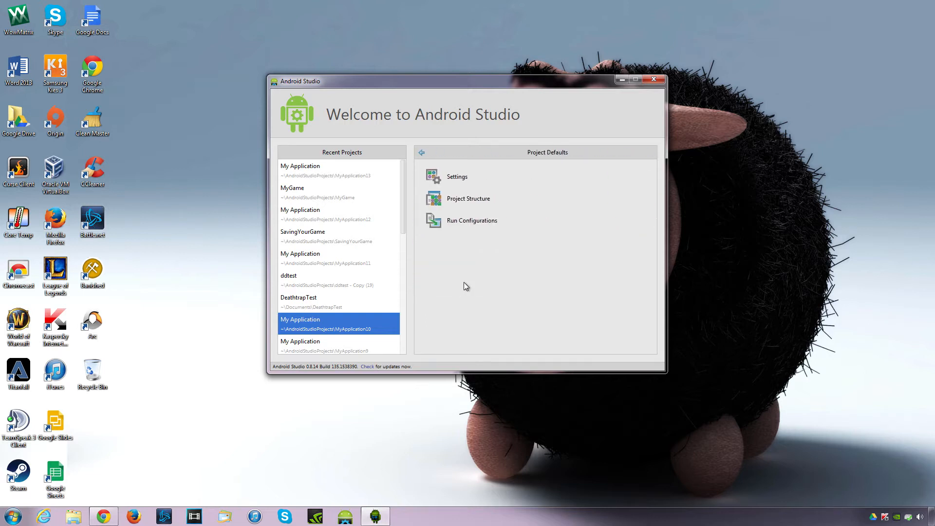
left_click(463, 179)
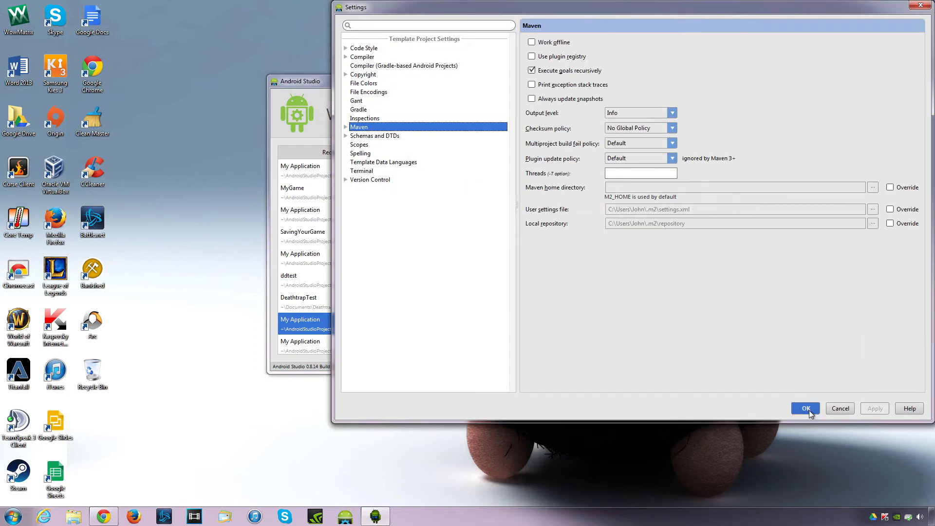
- Accept the default project Settings and open the default Project Structure
left_click(804, 409)
left_click(465, 197)
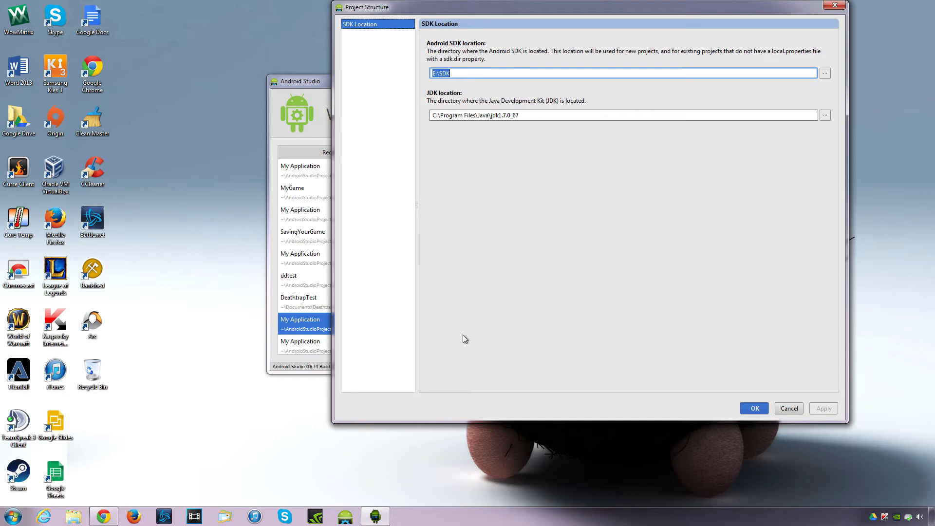
- Open the Windows environment variables from Control Panel's advanced system settings and check the JAVA_HOME system variable
left_click(18, 518)
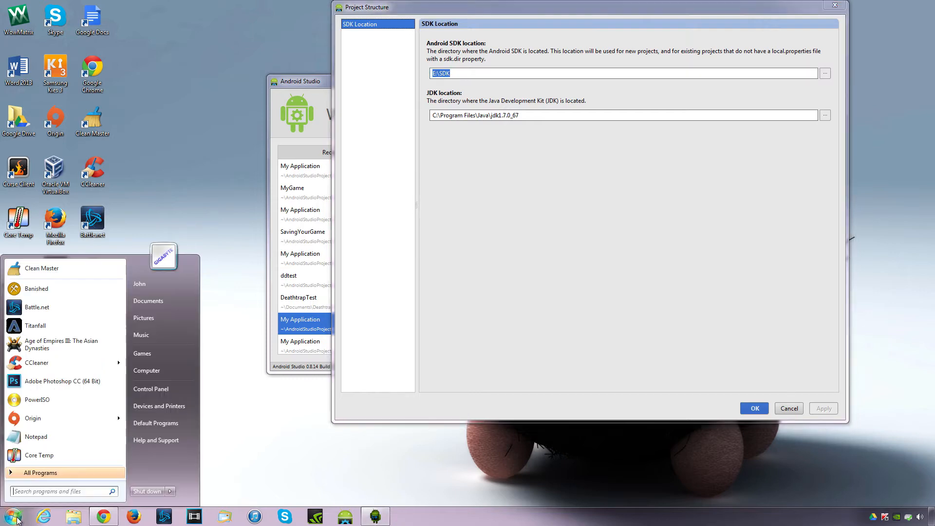
left_click(152, 394)
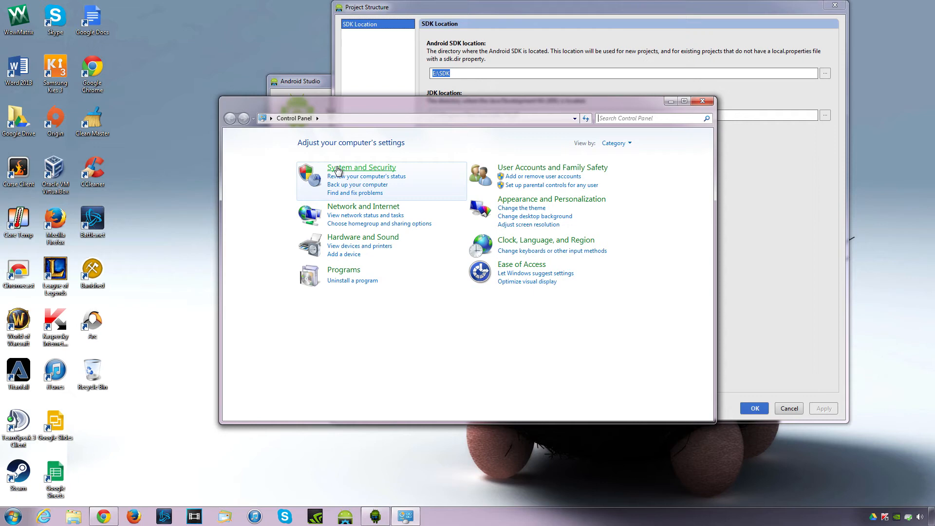
left_click(337, 169)
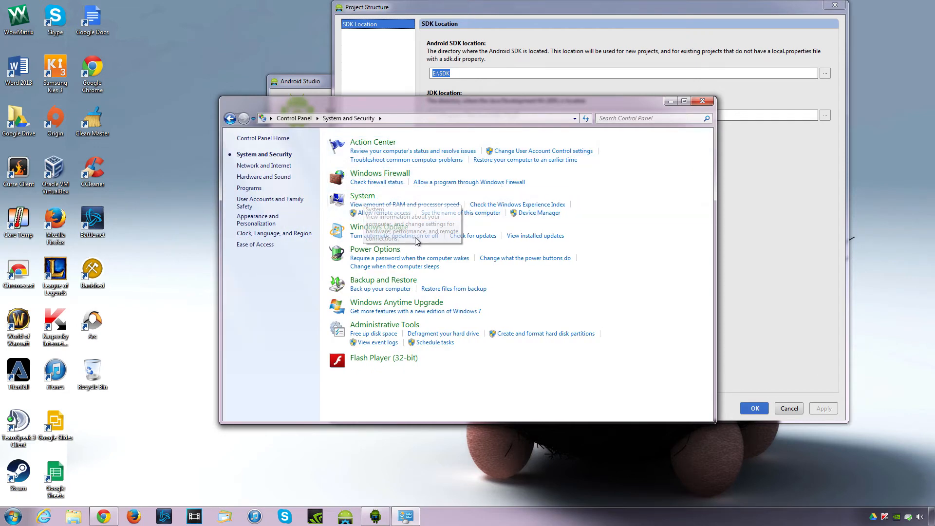
left_click(360, 197)
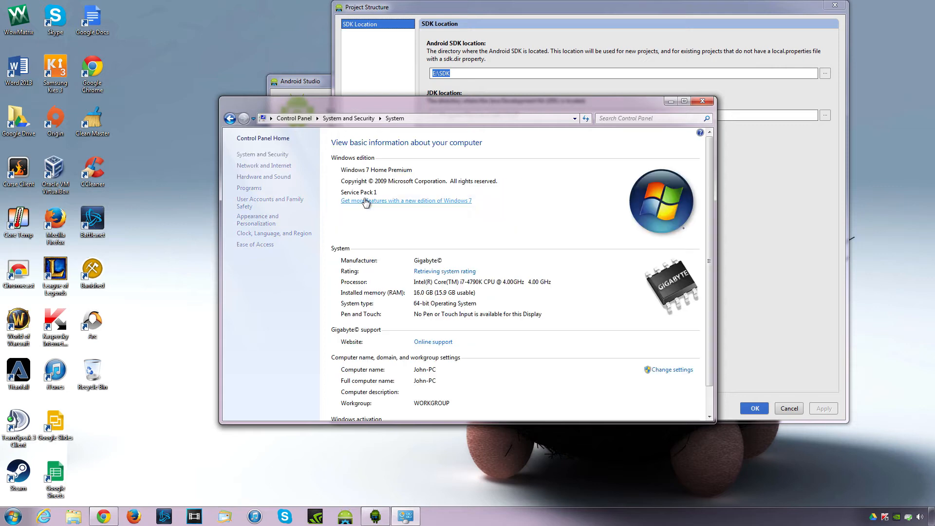
left_click(271, 193)
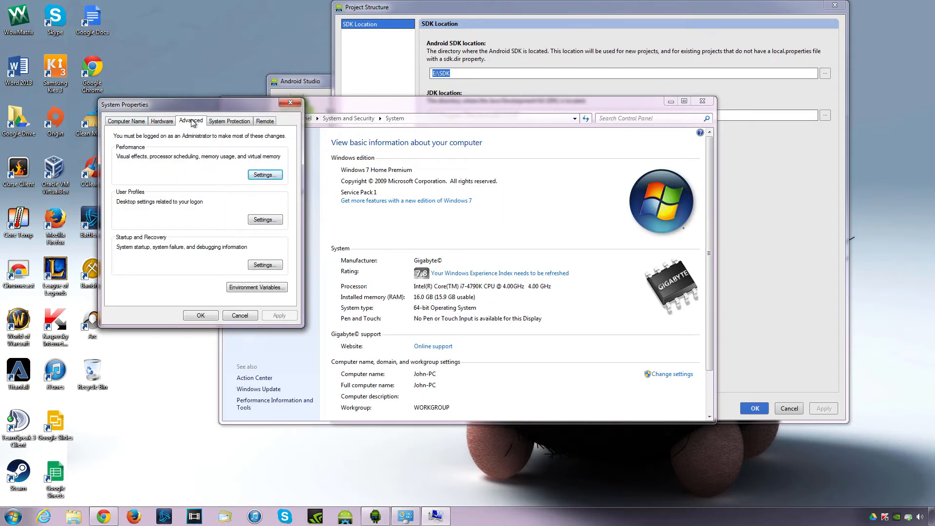
left_click(243, 290)
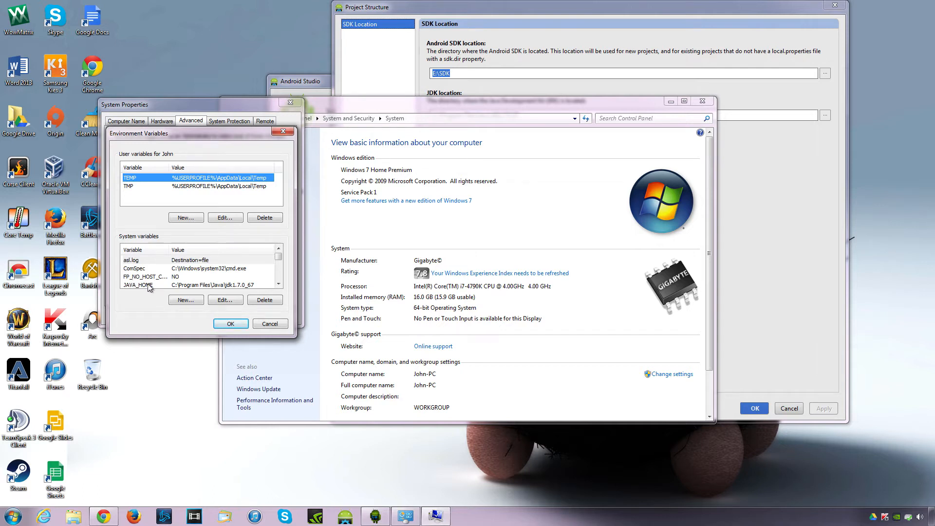
mouse_move(279, 260)
left_mouse_down()
mouse_move(280, 274)
mouse_move(281, 258)
left_mouse_up()
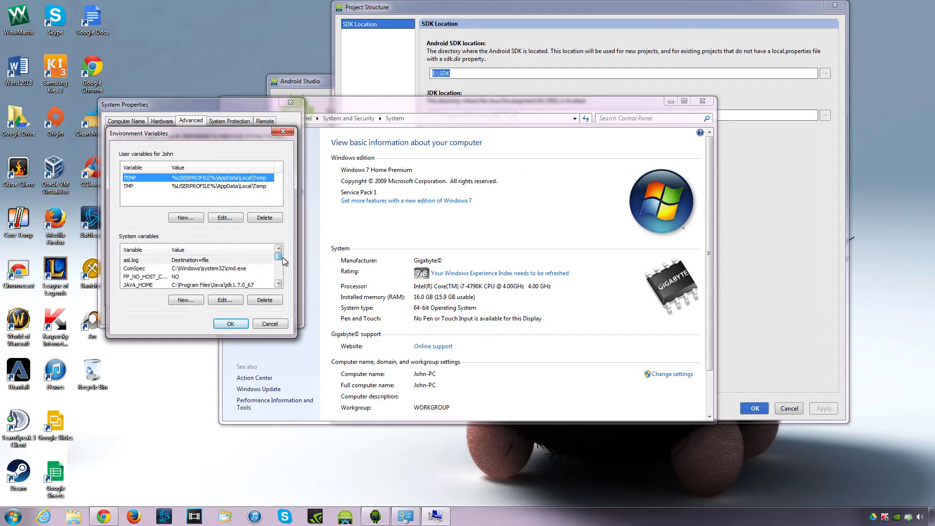
left_click(185, 299)
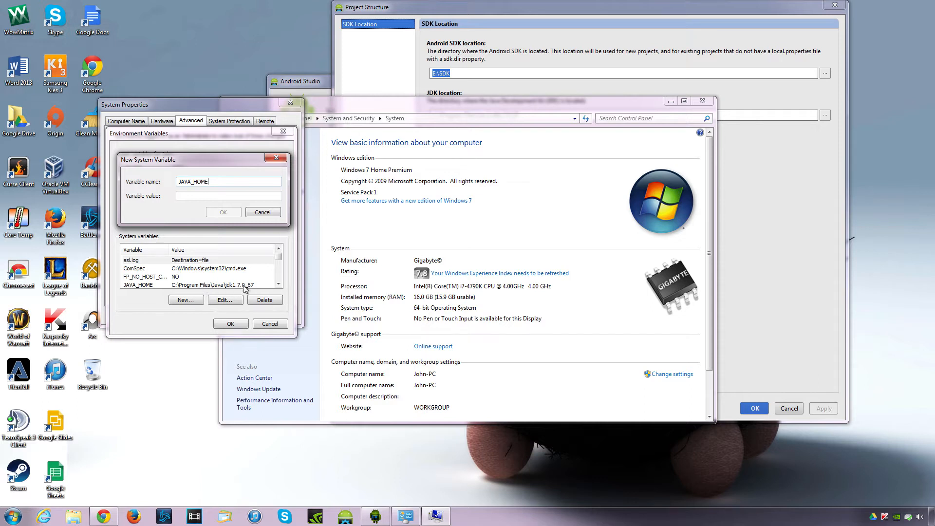
left_click(188, 197)
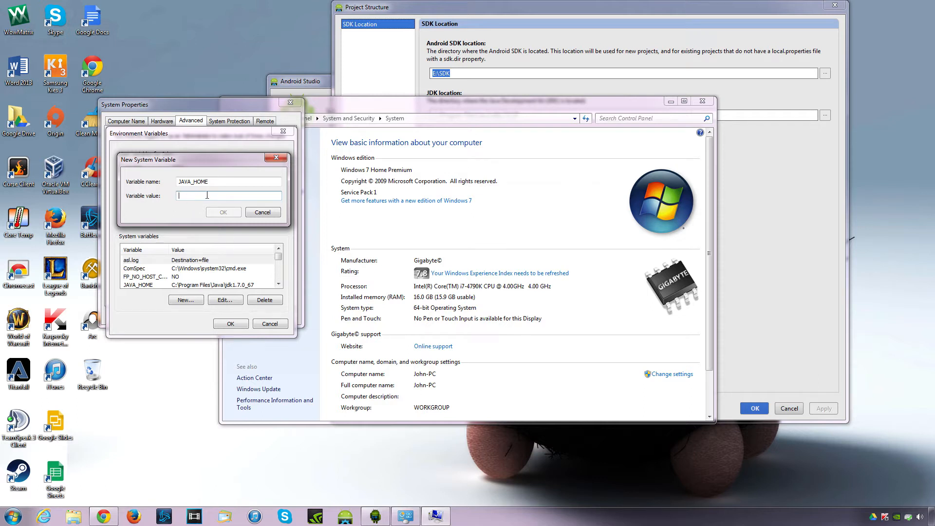
left_click(265, 214)
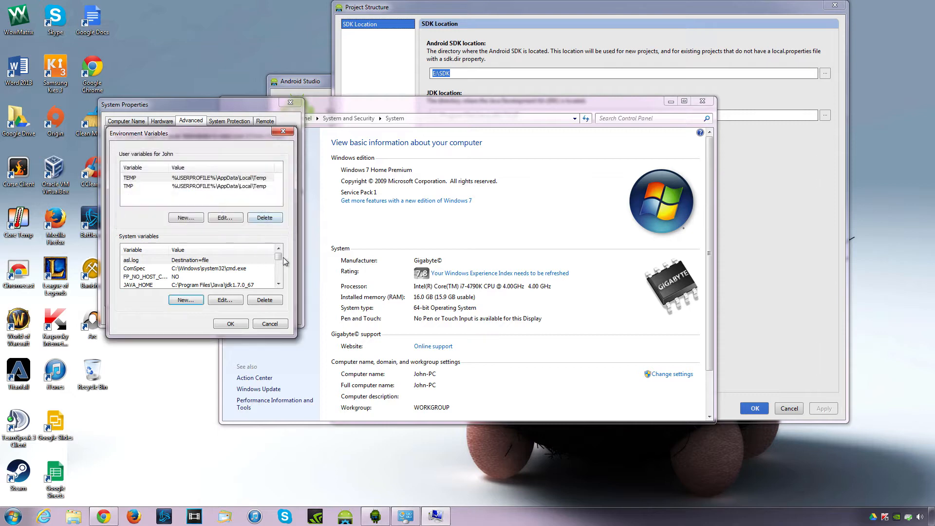
- Close the Environment Variables and System Properties dialogs and the Control Panel window
left_click(231, 324)
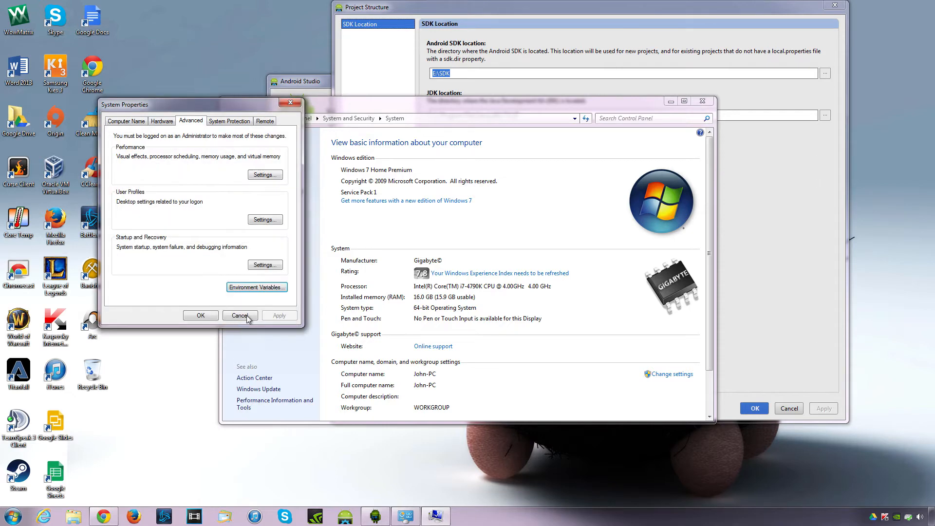
left_click(213, 316)
left_click(710, 102)
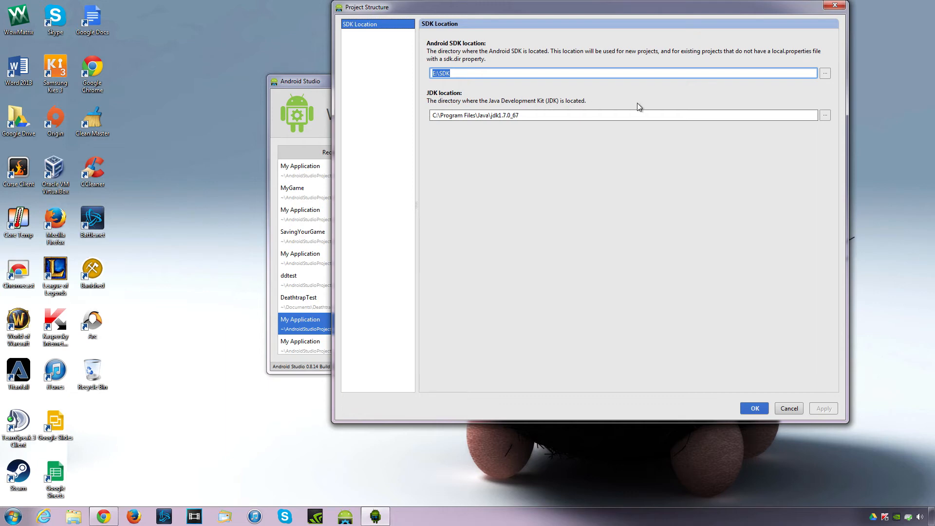
- Check the JDK folder in the location chooser, accept the Project Structure defaults and return to the Quick Start screen
left_click(825, 116)
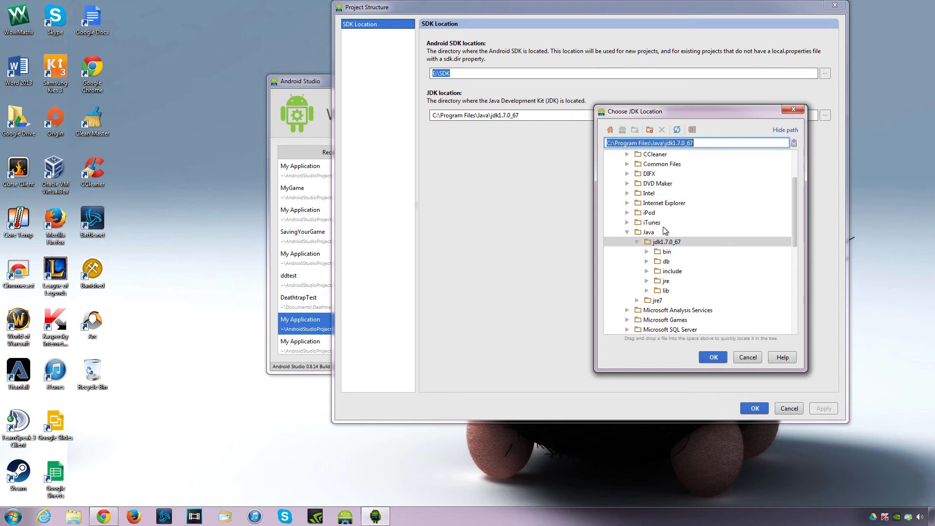
left_click(793, 109)
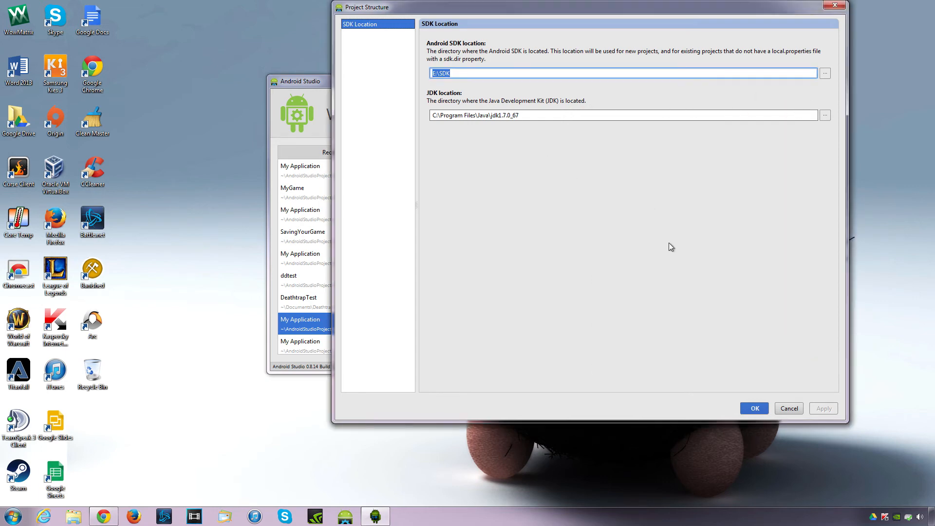
left_click(755, 409)
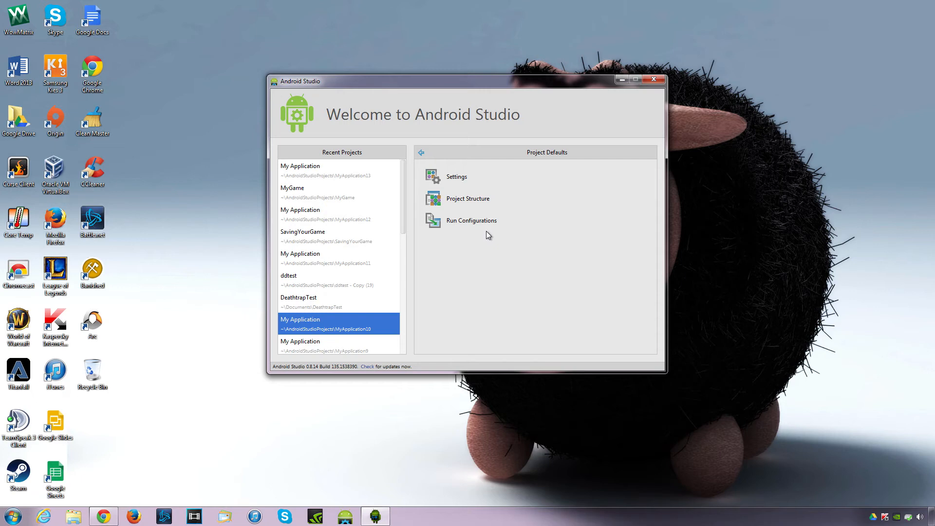
left_click(421, 153)
left_click(421, 154)
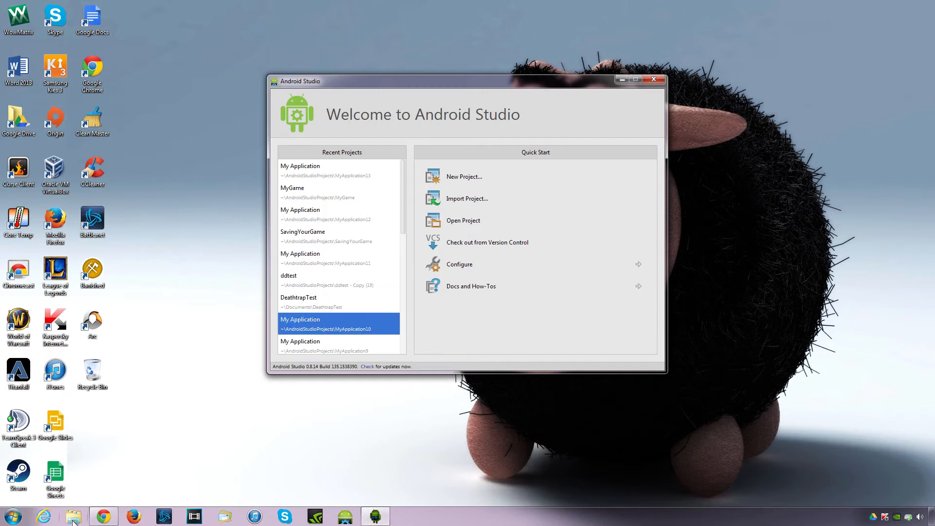
- In Windows Explorer, run the intelhaxm installer from SDK\extras\intel\Hardware_Accelerated_Execution_Manager on the DATA (E:) drive
left_click(74, 517)
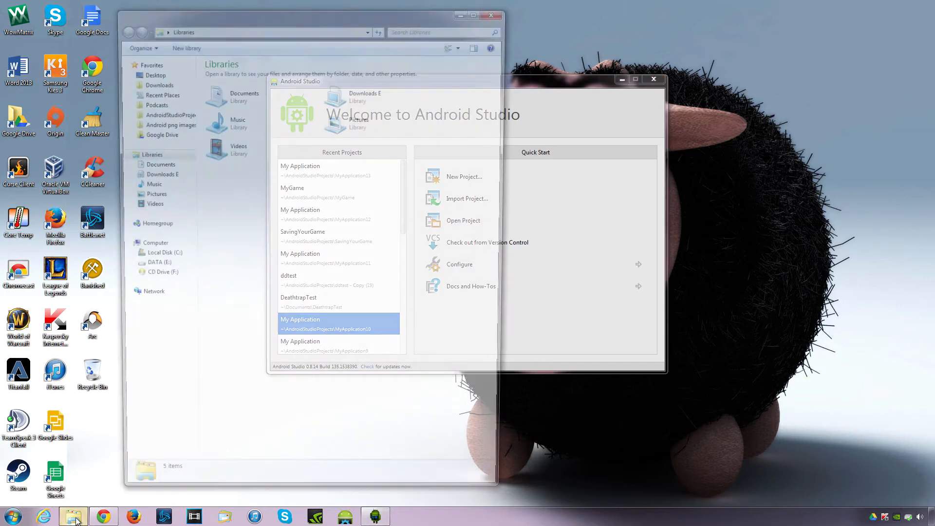
left_click(145, 269)
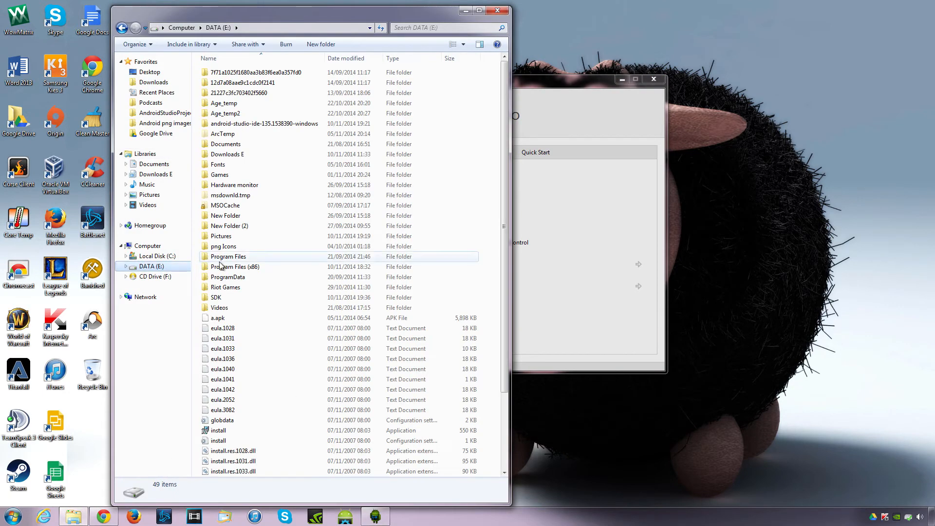
double_click(216, 298)
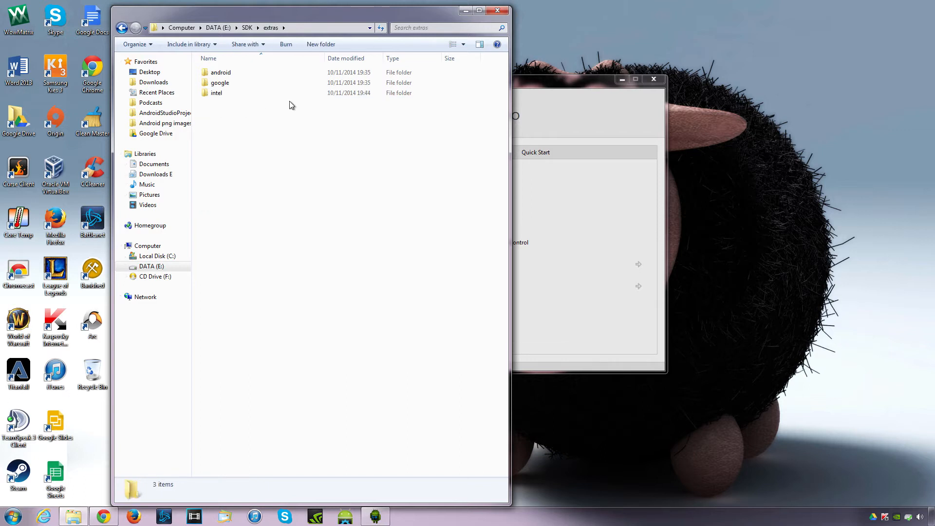
double_click(214, 94)
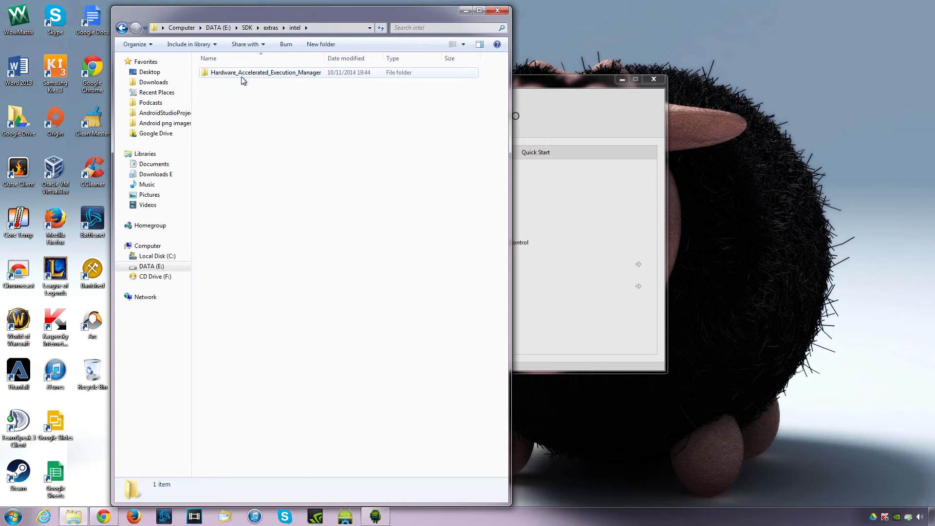
double_click(220, 74)
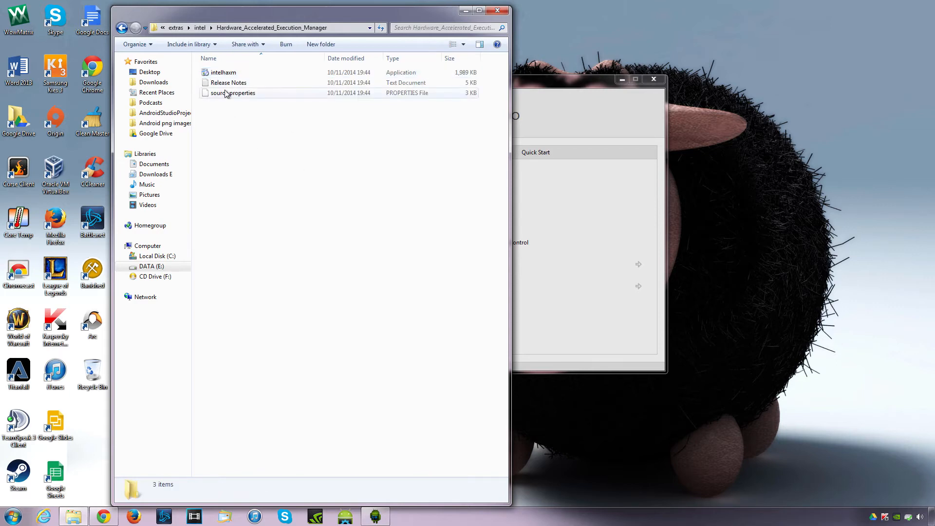
double_click(223, 73)
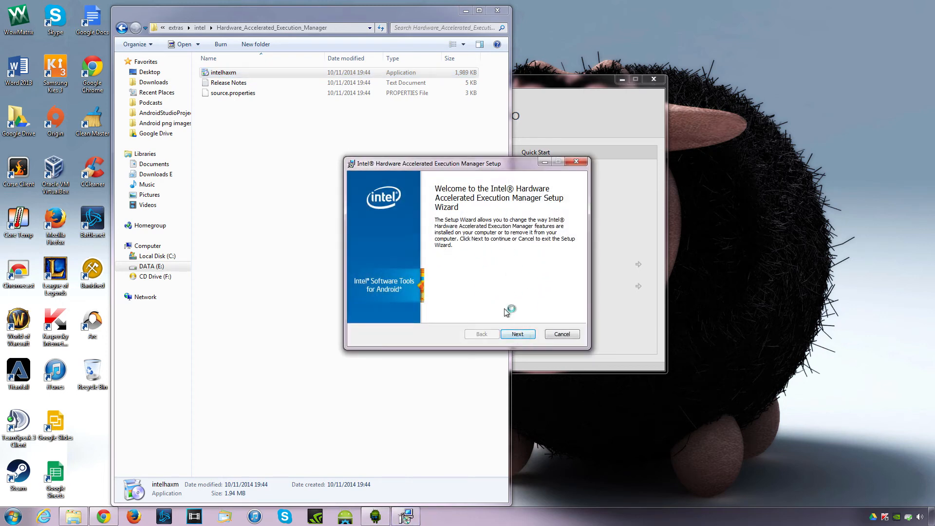
- Change the Intel HAXM installation with the default 2.0 GB memory limit, finish the setup wizard and close the Explorer window
left_click(527, 335)
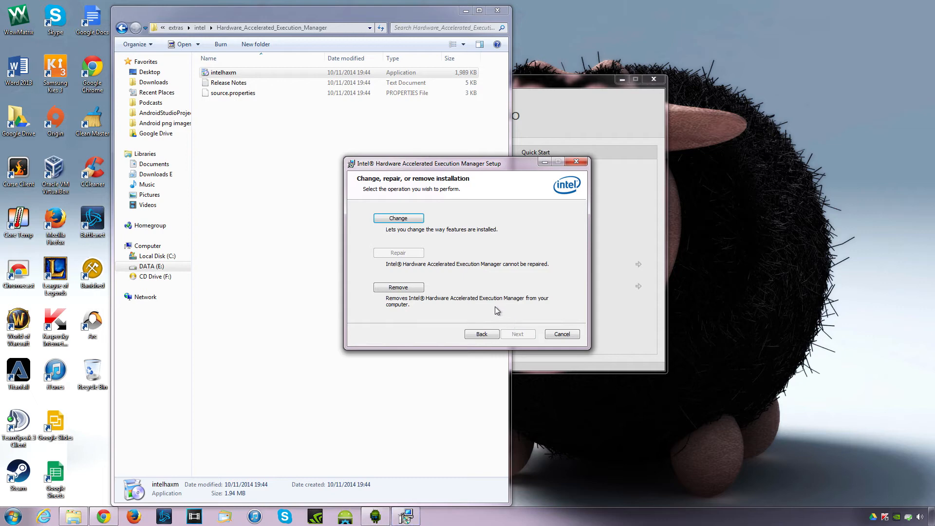
left_click(482, 334)
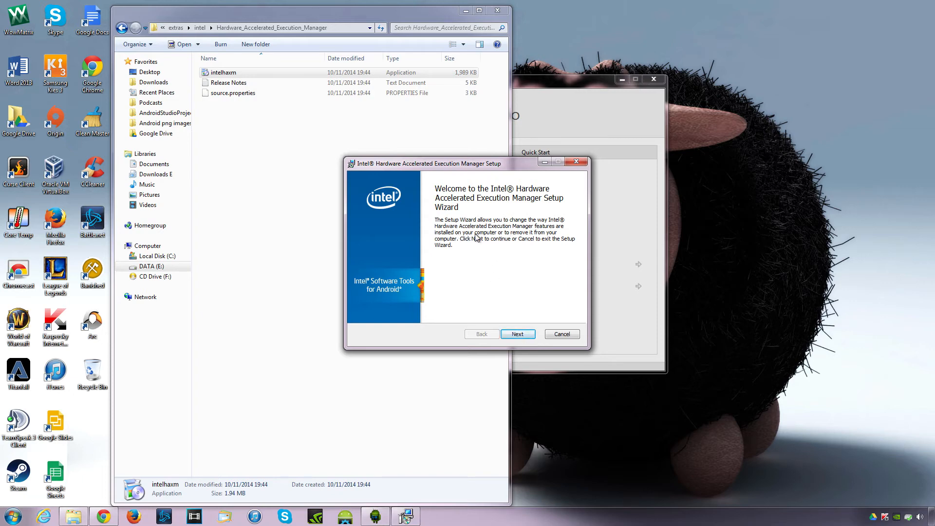
left_click(518, 334)
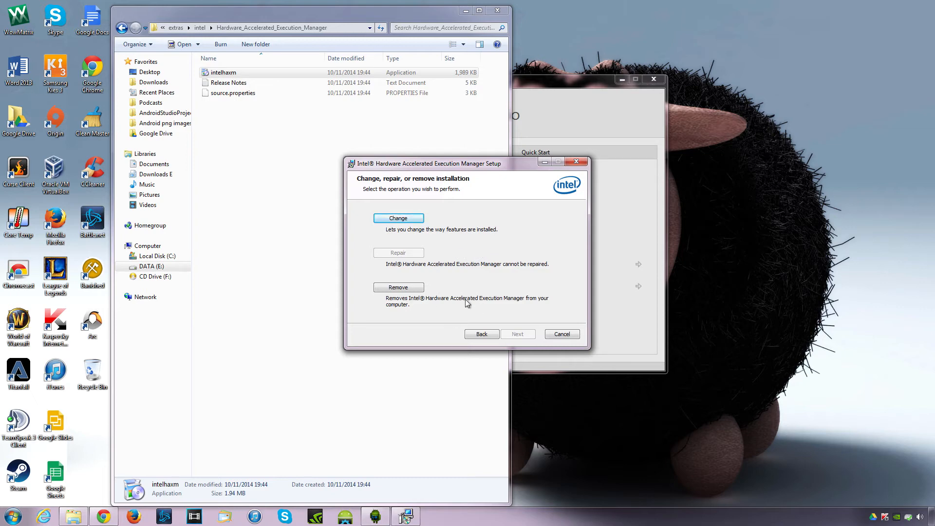
left_click(400, 220)
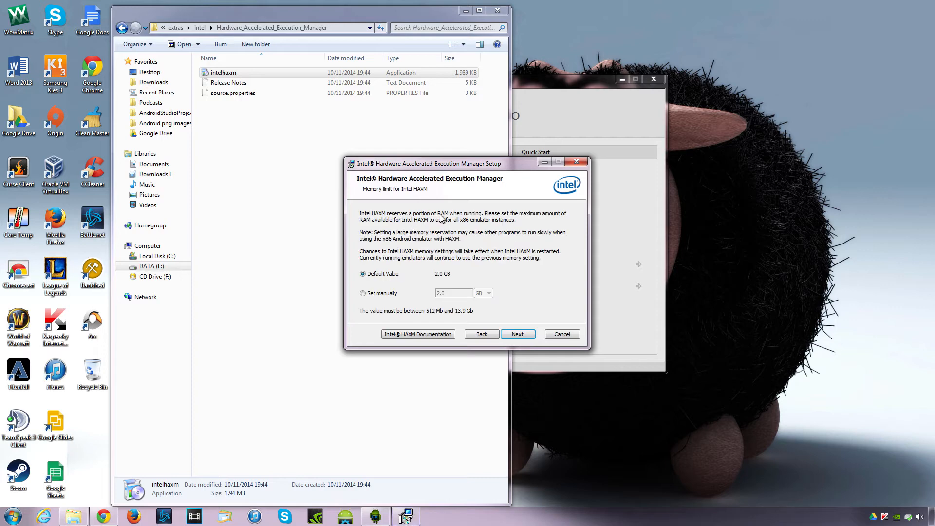
left_click(483, 333)
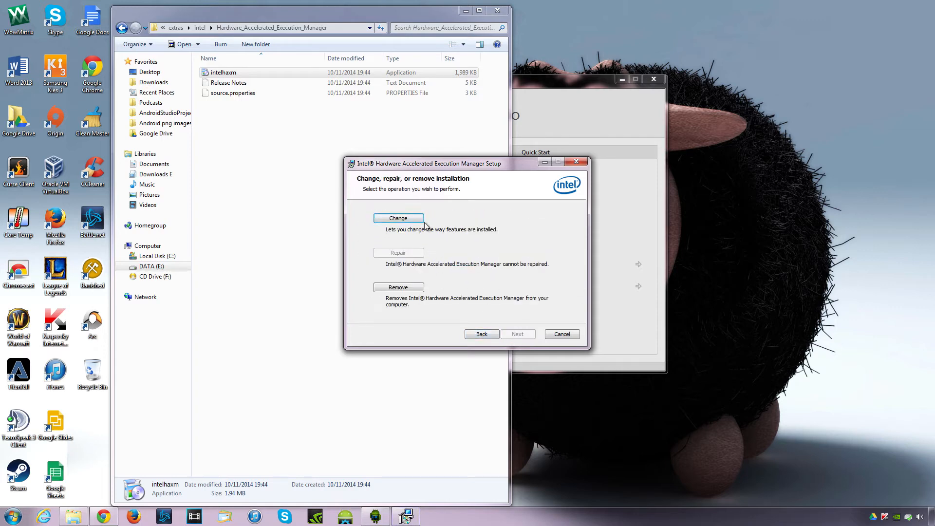
left_click(406, 220)
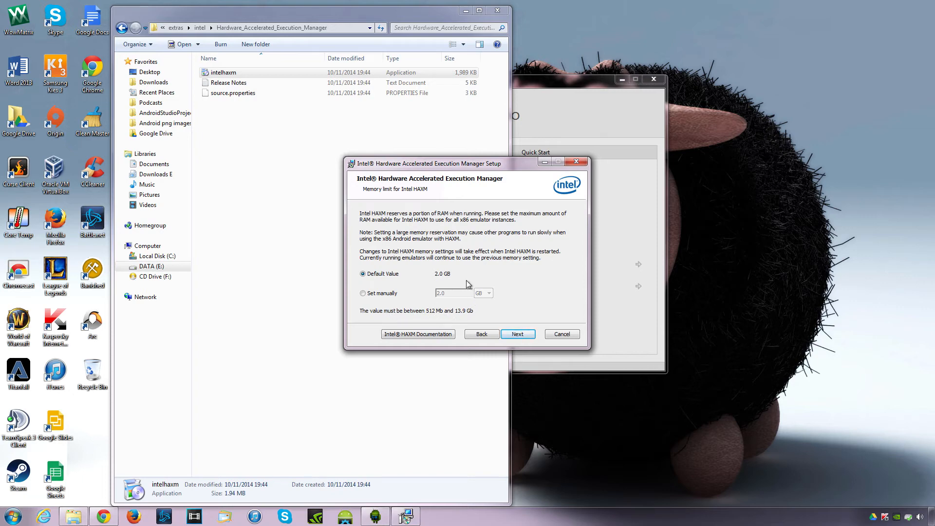
left_click(518, 334)
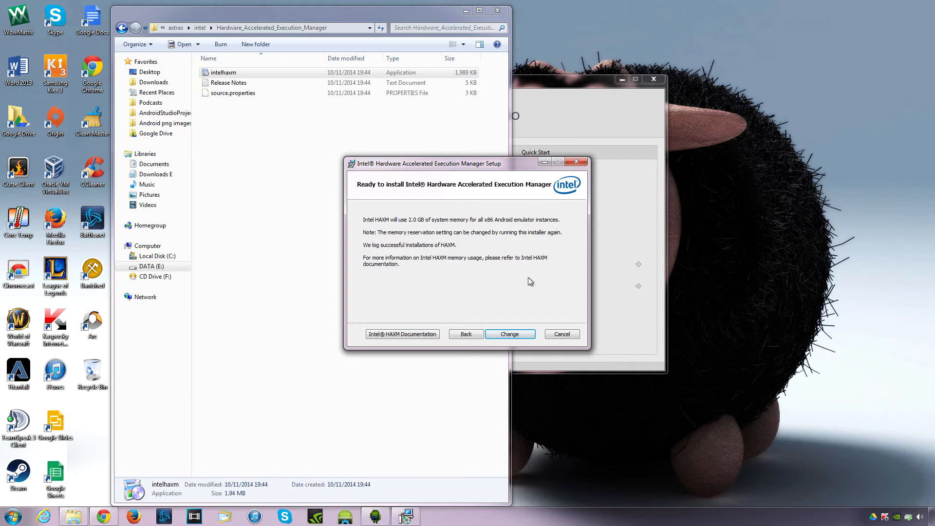
left_click(514, 337)
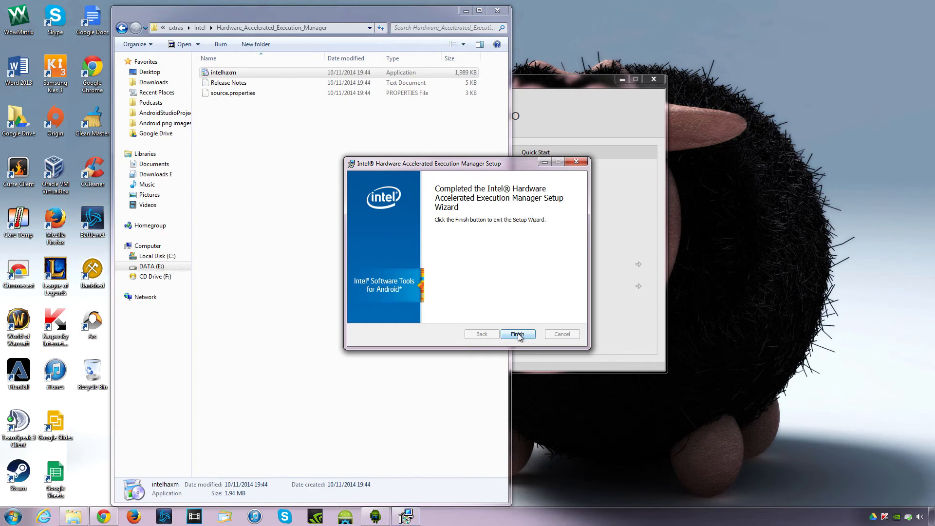
left_click(518, 334)
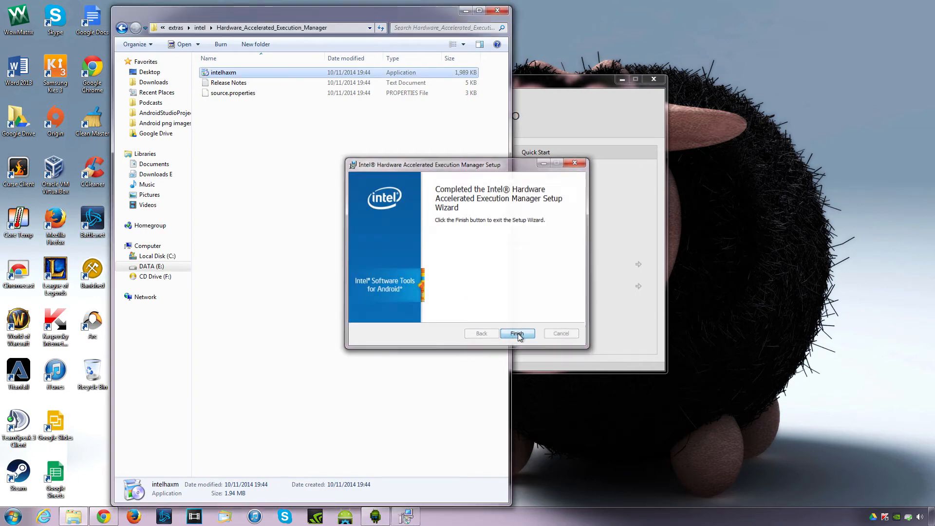
left_click(497, 11)
- Start a new Android project, accepting the default application name My Application, company domain and project location
left_click_drag(460, 86, 439, 84)
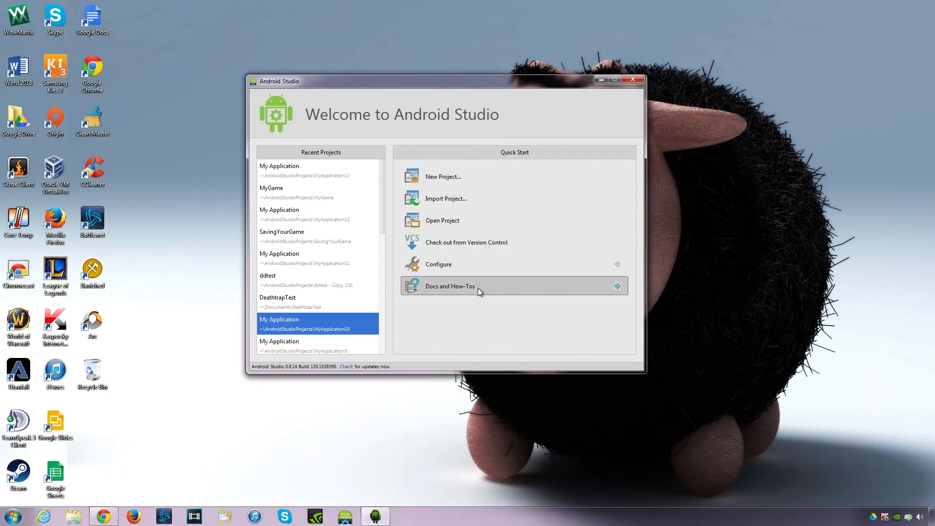
left_click(427, 177)
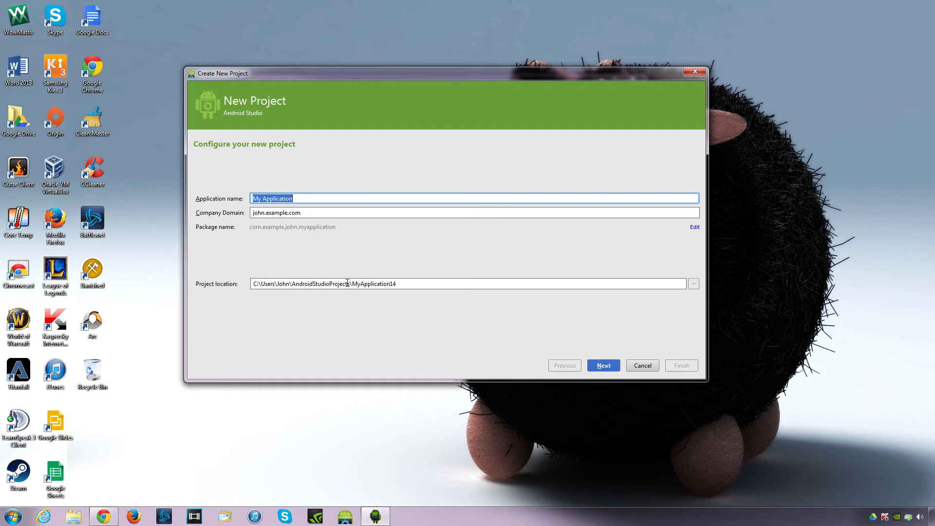
left_click(608, 366)
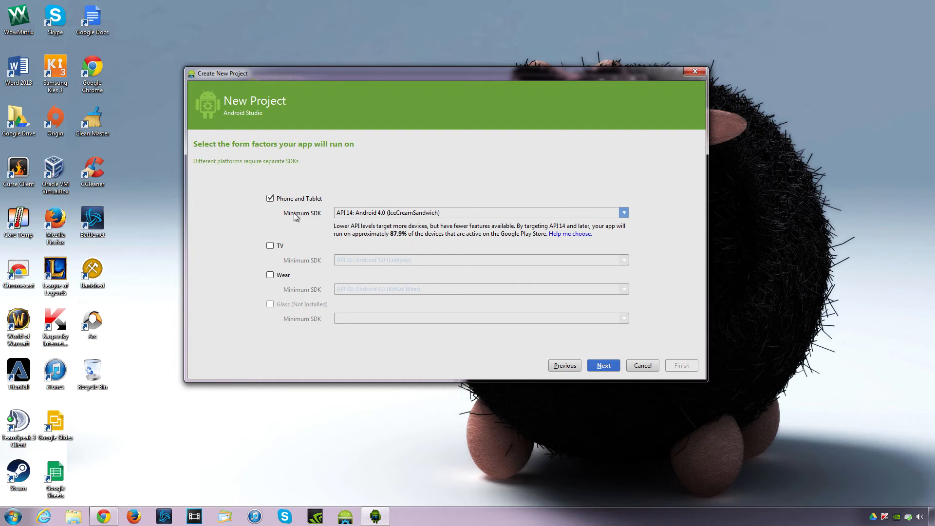
- Try API 8: Android 2.2 (Froyo) as the Phone and Tablet minimum SDK, and switch back to API 14: Android 4.0 (IceCreamSandwich)
left_click(352, 215)
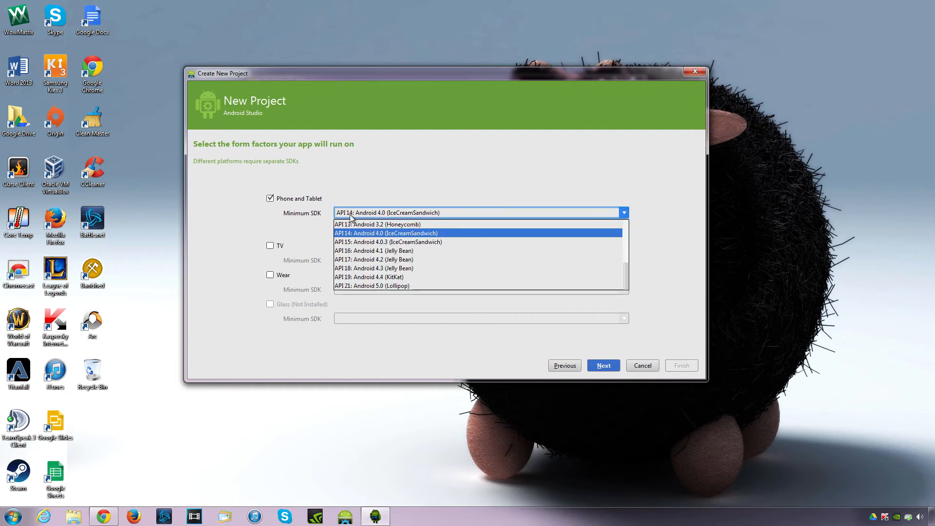
left_click(340, 221)
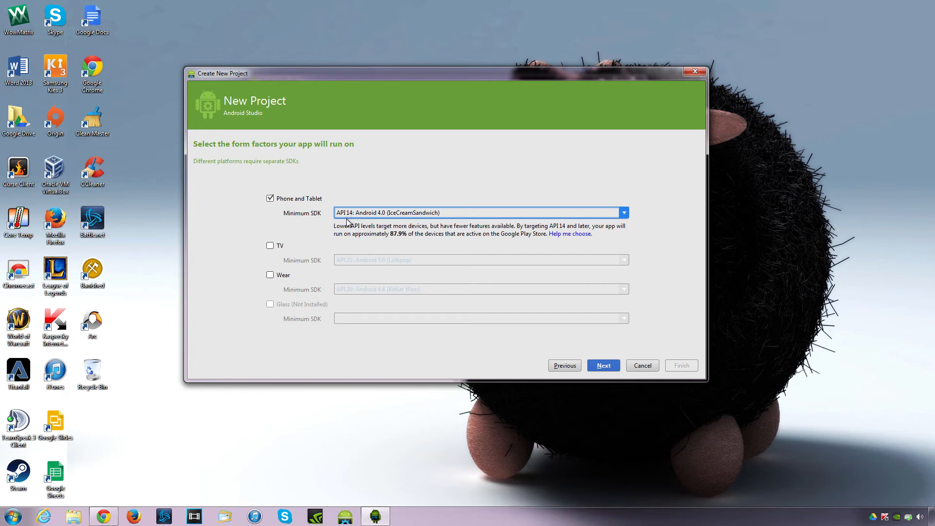
left_click(624, 212)
scroll(452, 233, "up", 3)
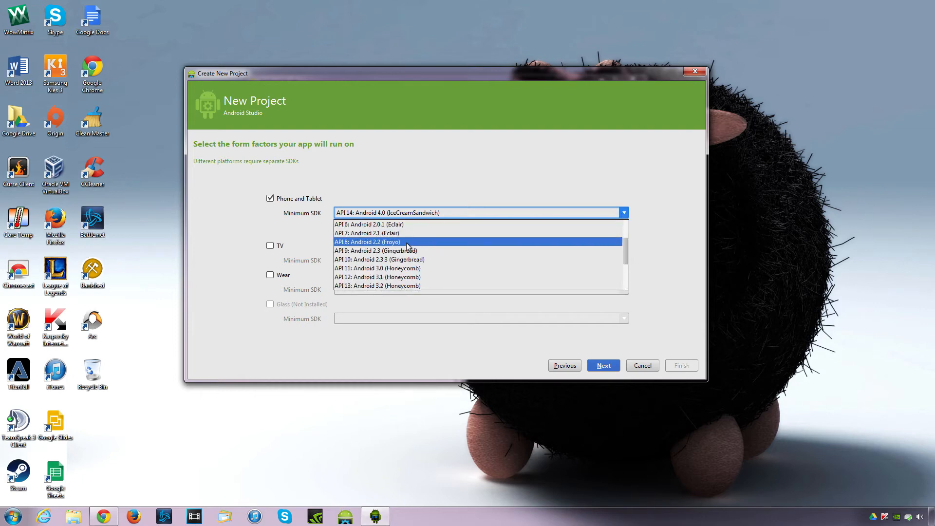
left_click(367, 242)
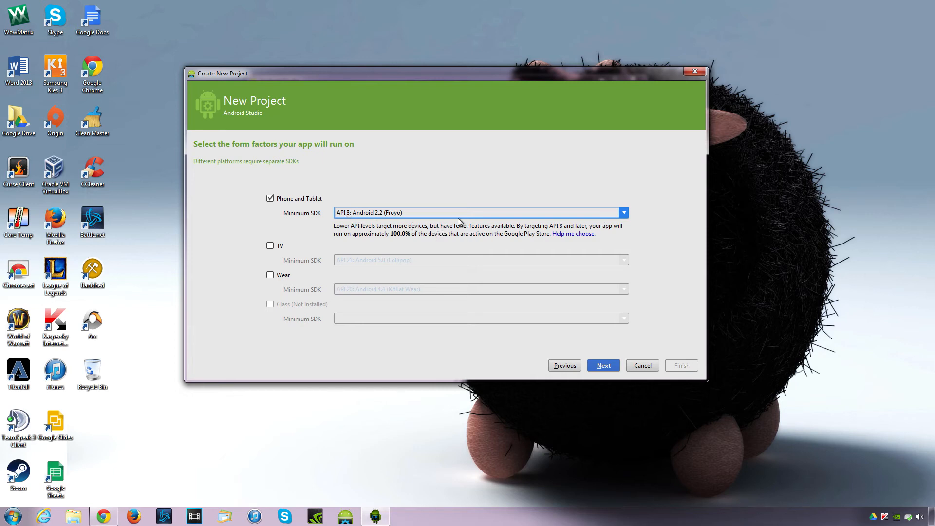
left_click(624, 213)
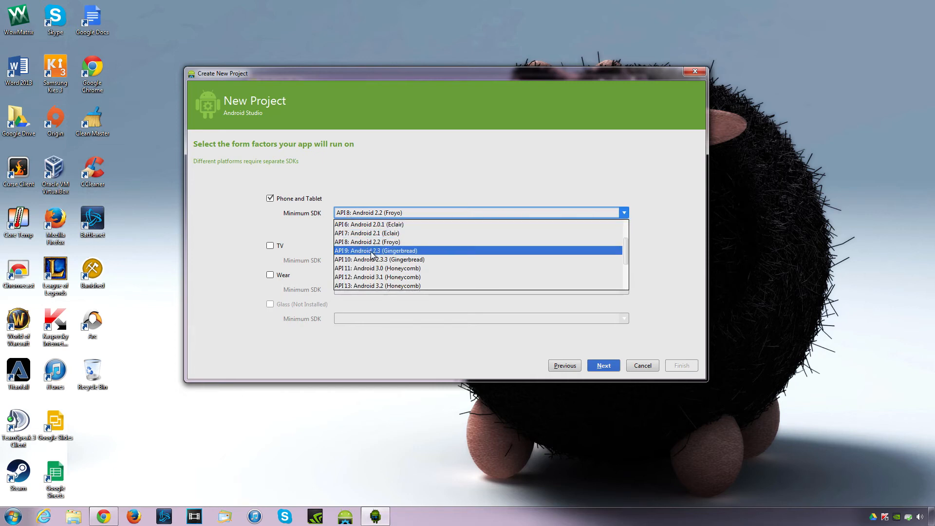
scroll(371, 273, "down", 3)
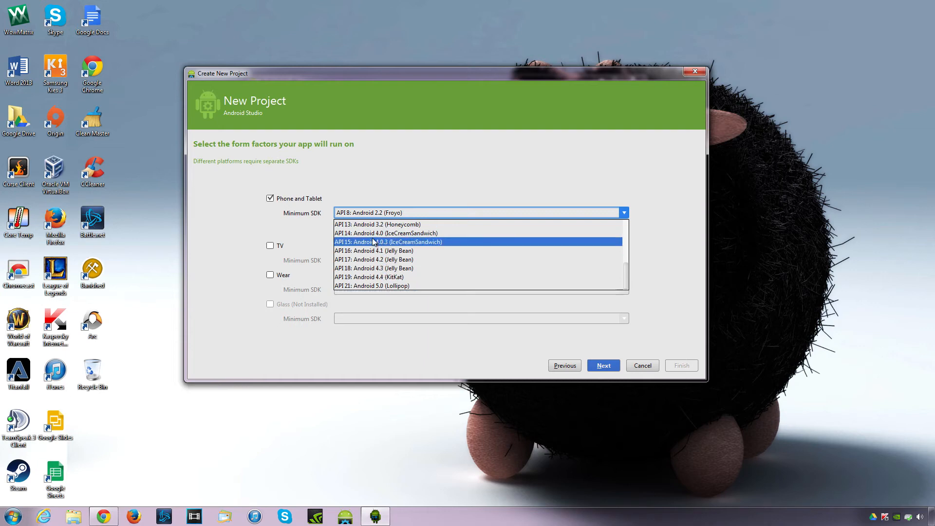
left_click(373, 237)
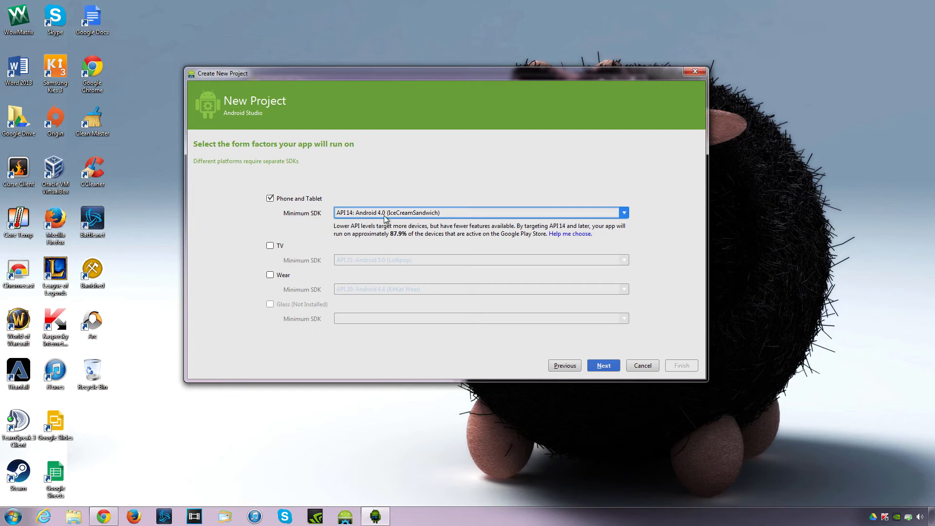
- Try API 21: Android 5.0 (Lollipop) and API 19: Android 4.4 (KitKat) as the Phone and Tablet minimum SDK
left_click(624, 213)
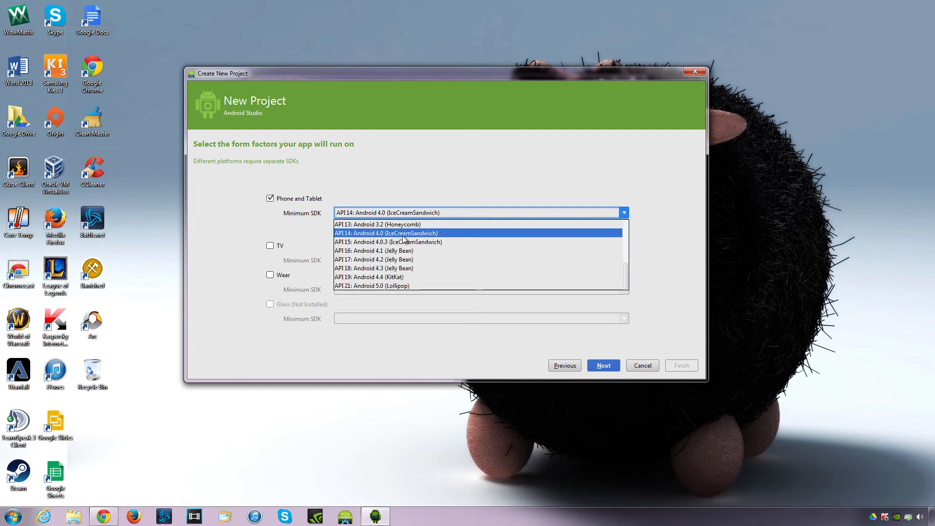
left_click(362, 286)
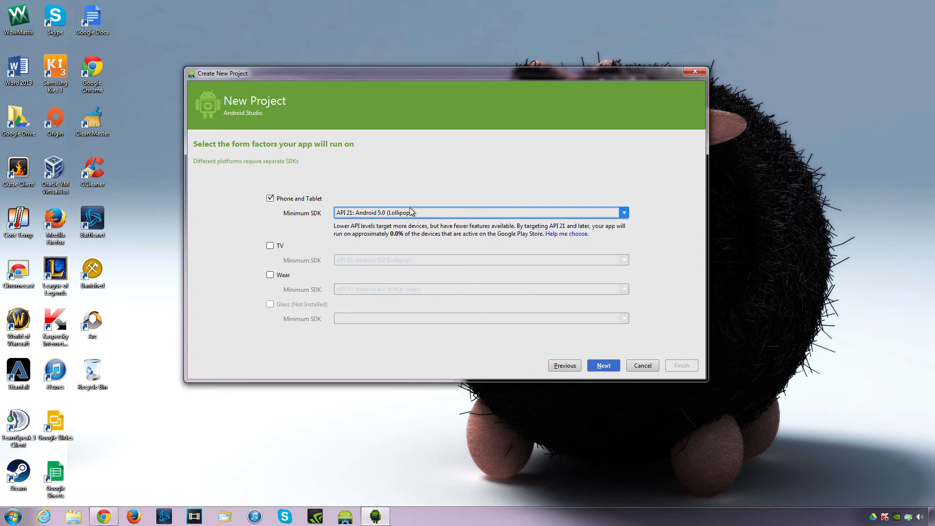
left_click(624, 213)
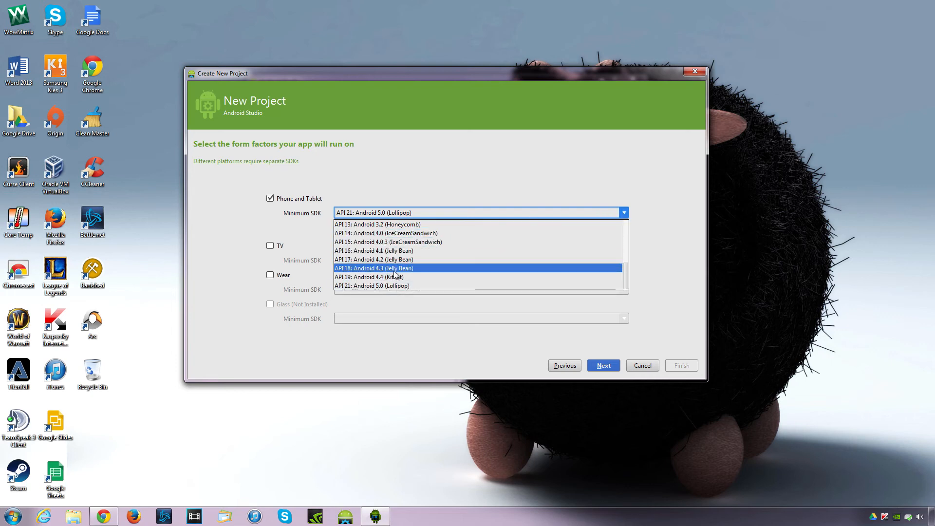
left_click(380, 278)
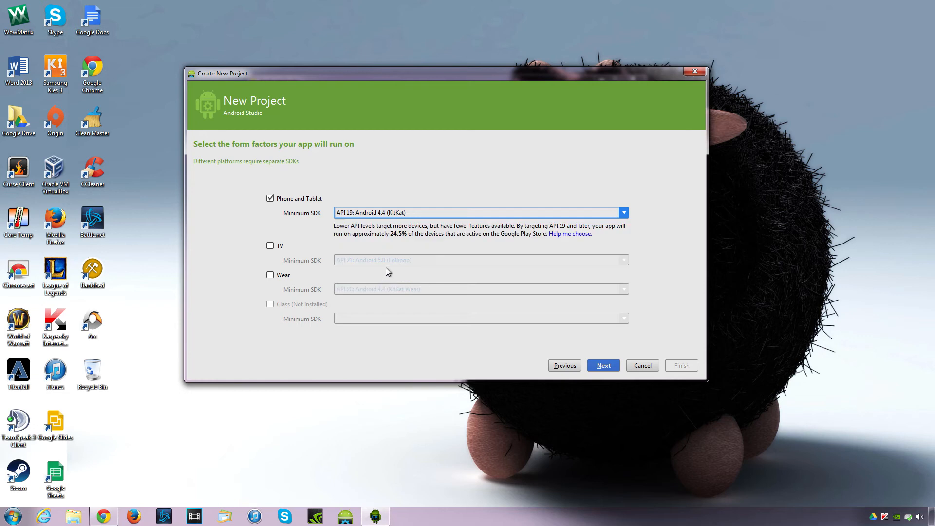
- Set the Phone and Tablet minimum SDK to API 14: Android 4.0 (IceCreamSandwich) and continue to the activity selection
left_click(625, 213)
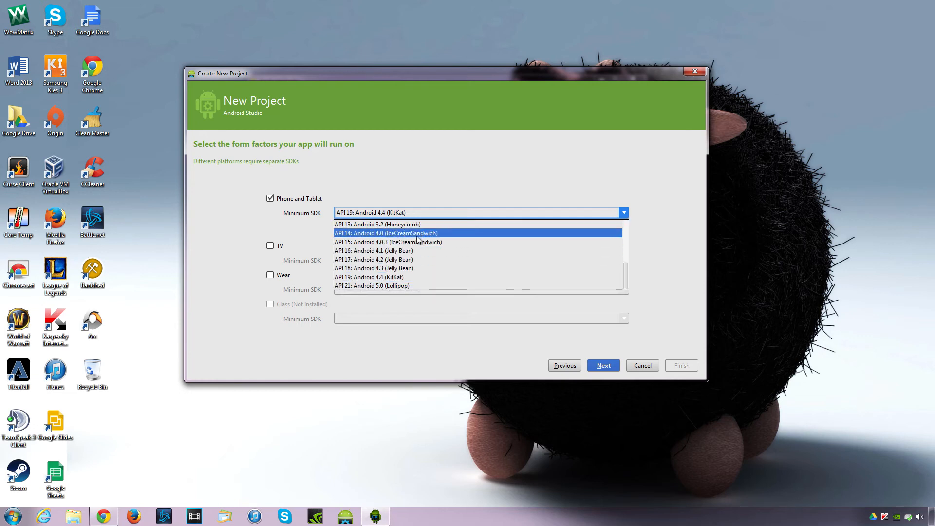
left_click(372, 233)
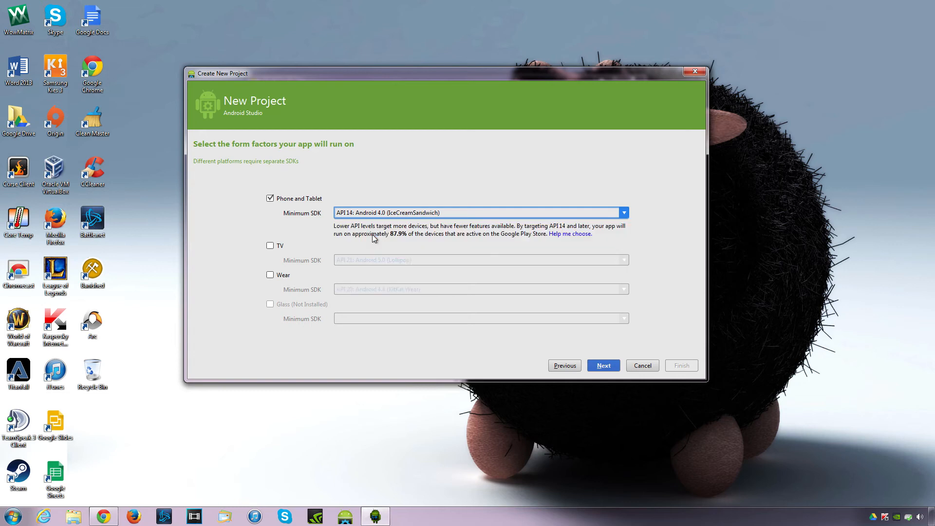
left_click(603, 365)
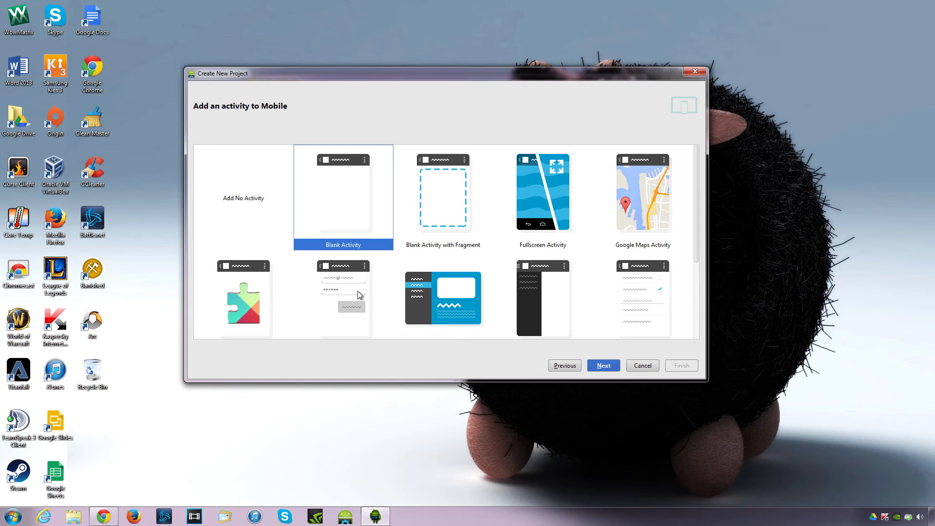
- Add a Blank Activity with the default names MainActivity, activity_main and menu_main, and finish creating the project
scroll(390, 294, "down", 1)
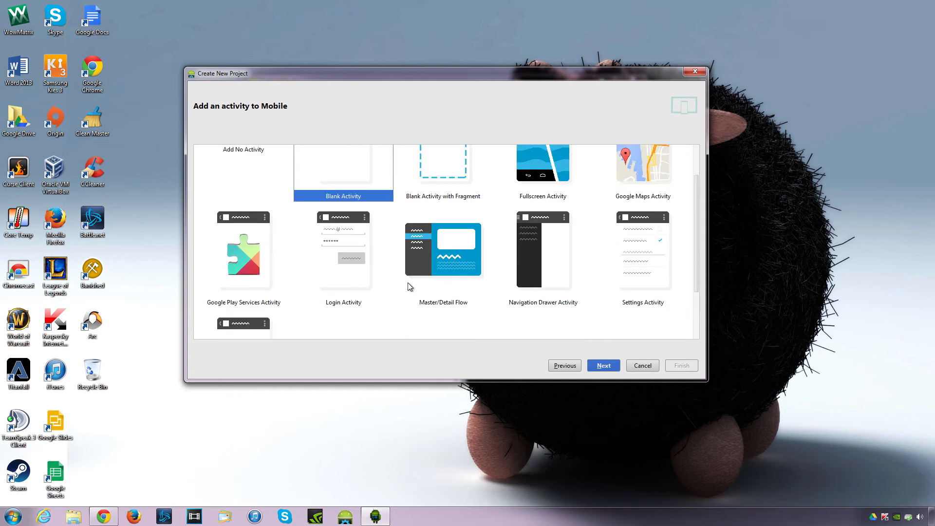
scroll(407, 286, "up", 1)
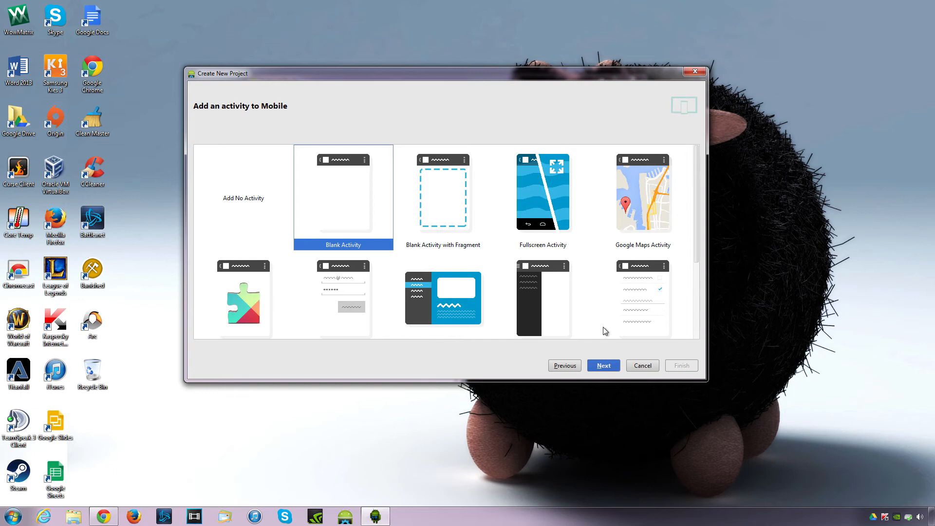
left_click(604, 365)
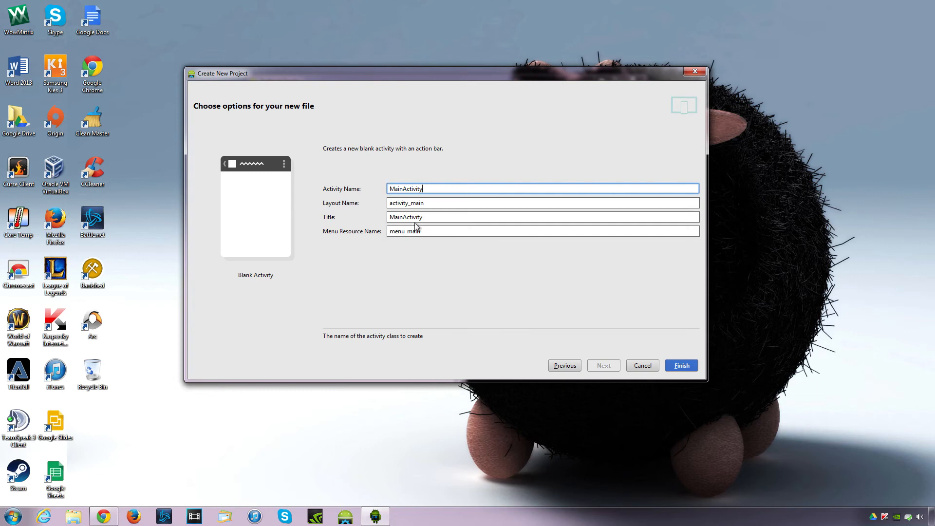
left_click(683, 367)
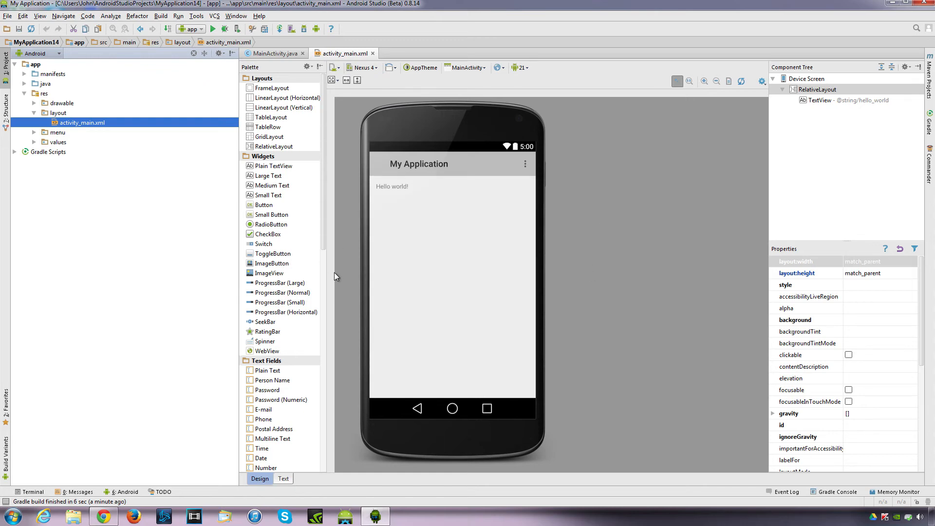
- Widen the layout editor's Palette to show its components in several columns, and view MainActivity.java before returning to activity_main.xml
left_click_drag(325, 273, 482, 263)
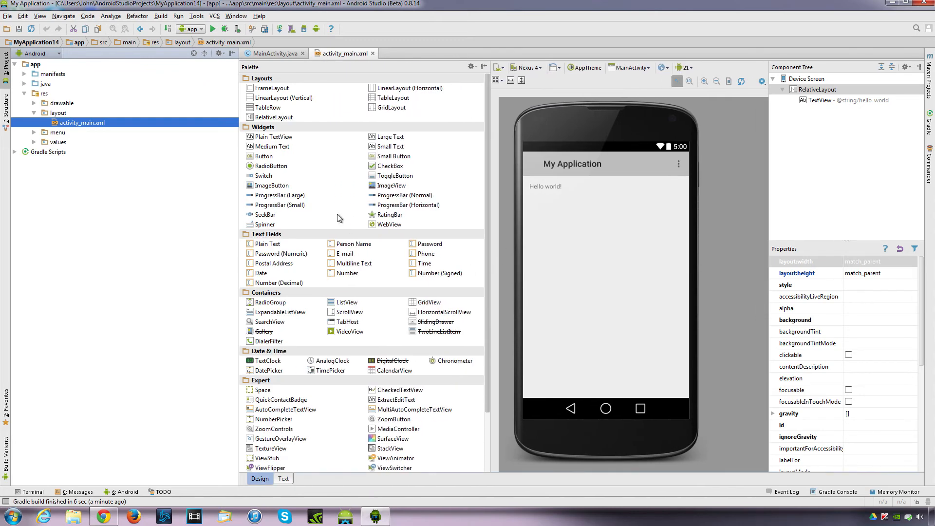
left_click(276, 55)
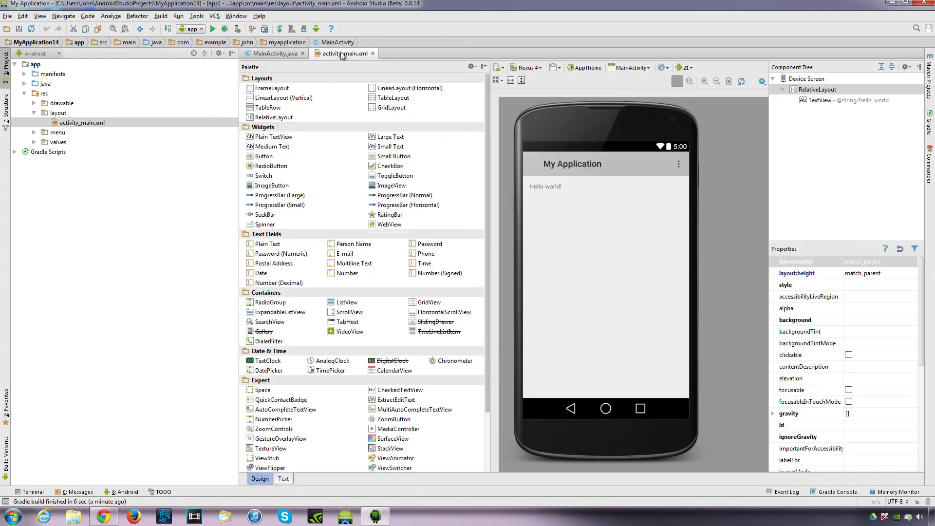
left_click(344, 53)
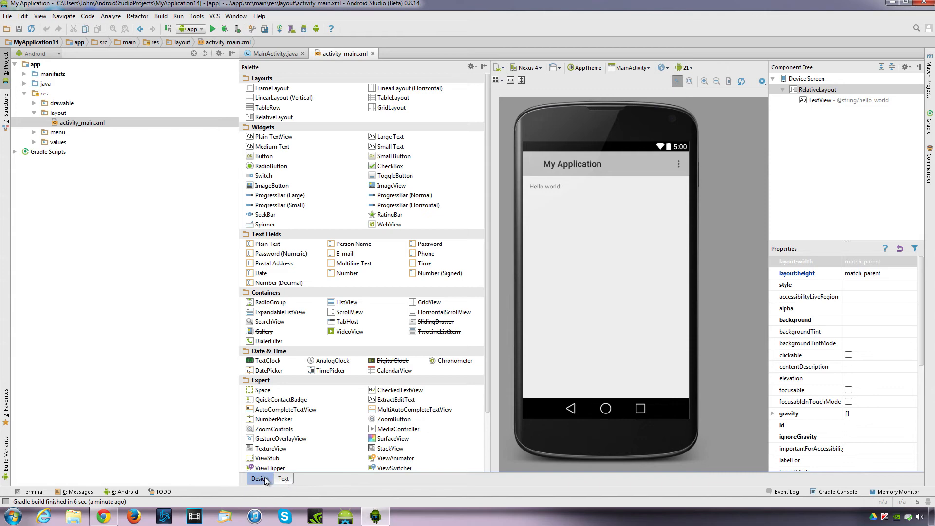
- Switch activity_main.xml from Design to its Text view and show the layout Preview beside the XML
left_click(284, 478)
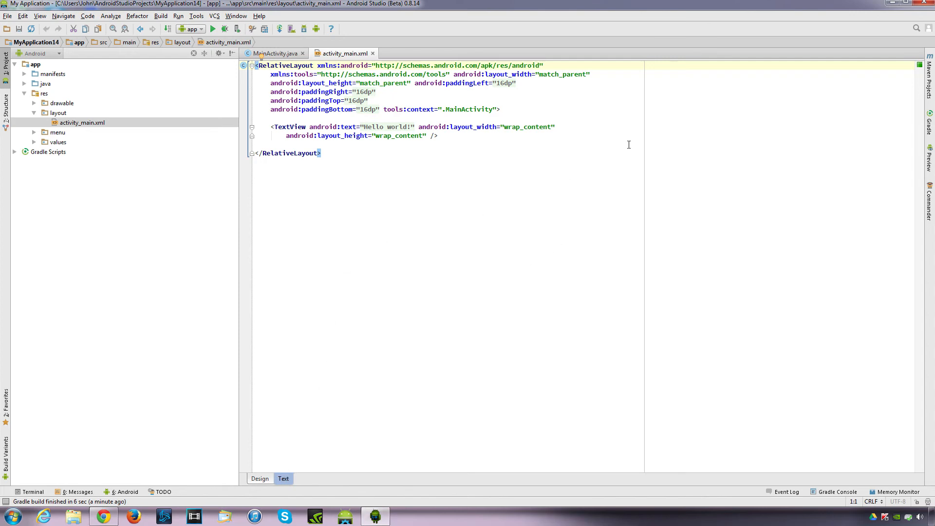
left_click(259, 480)
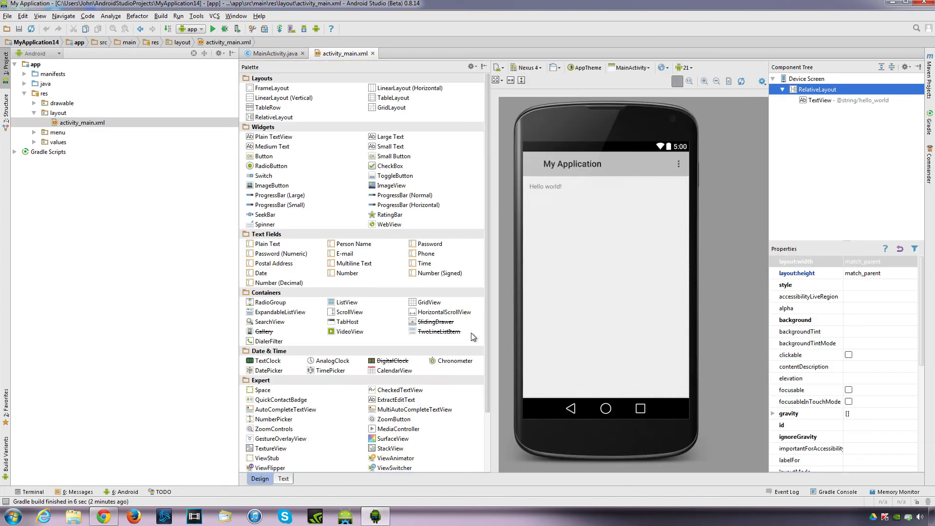
left_click(285, 479)
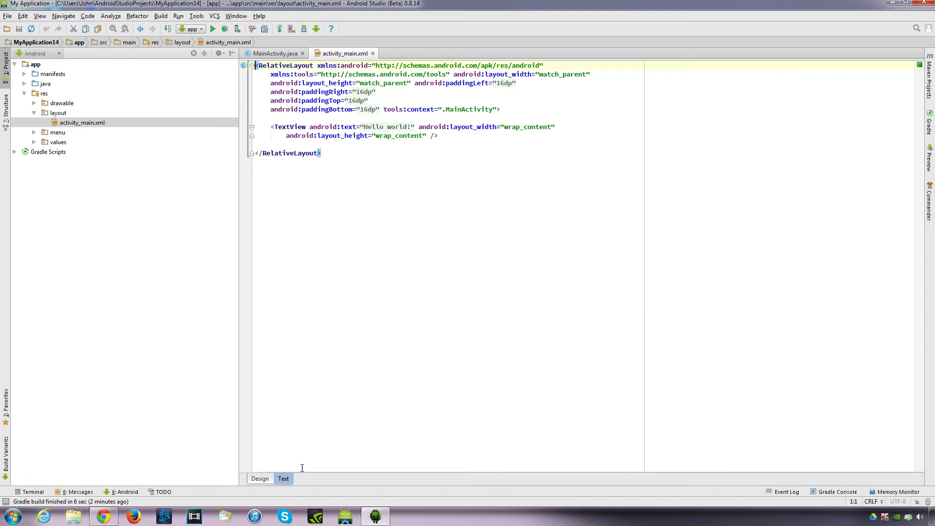
left_click(930, 163)
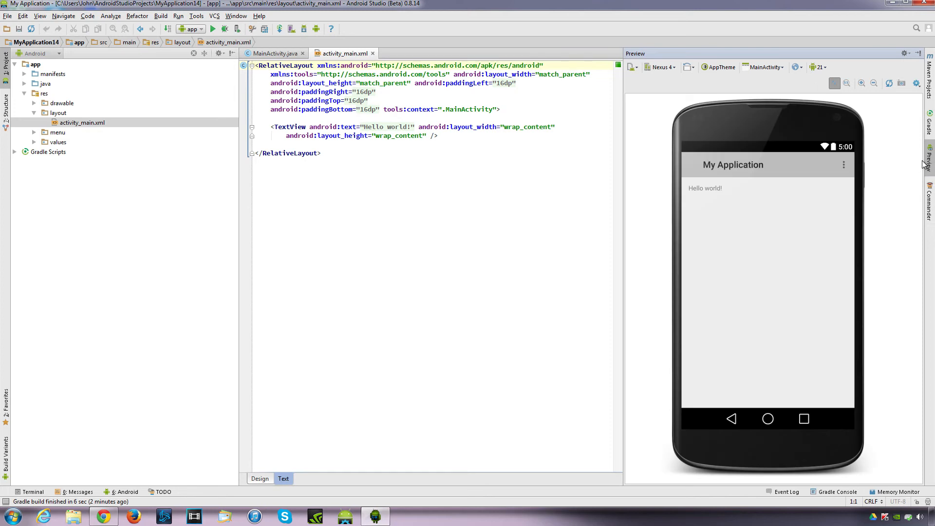
- Look through the list of available tool windows for the Preview entry
left_click(46, 17)
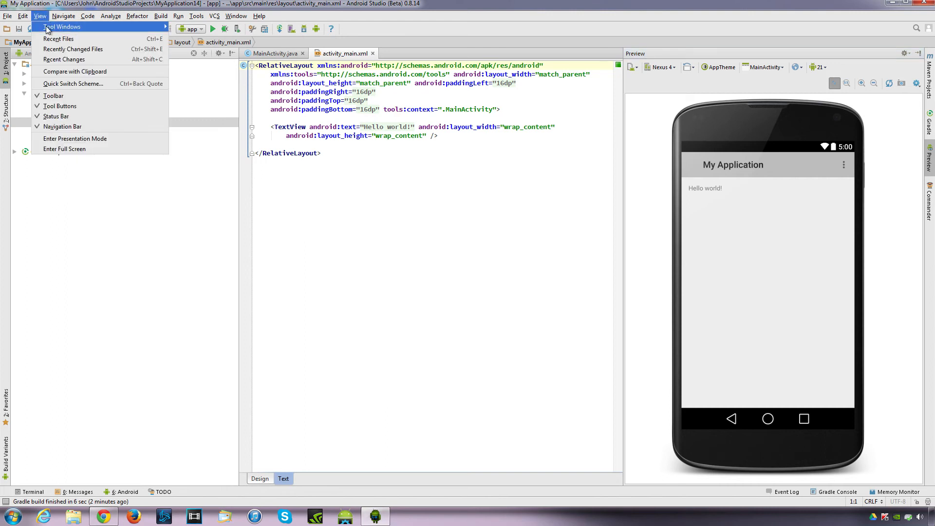
mouse_move(48, 29)
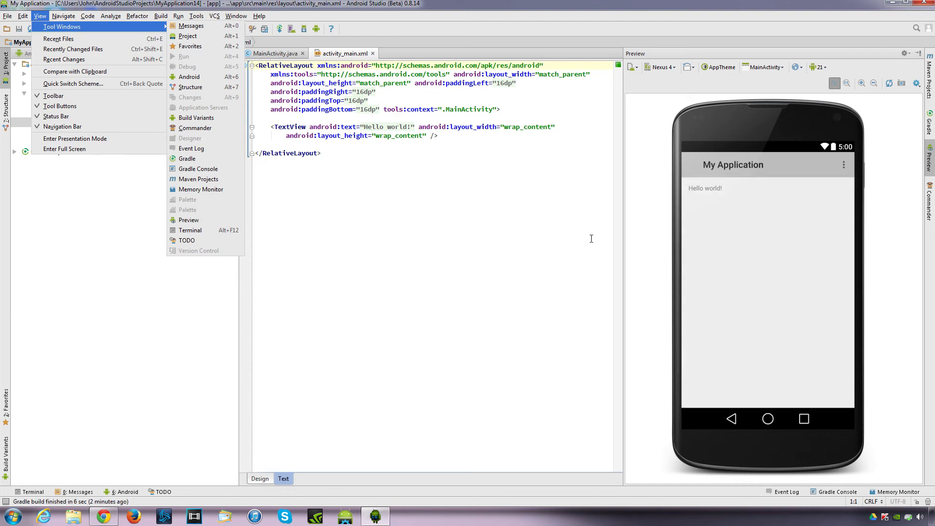
left_click(741, 239)
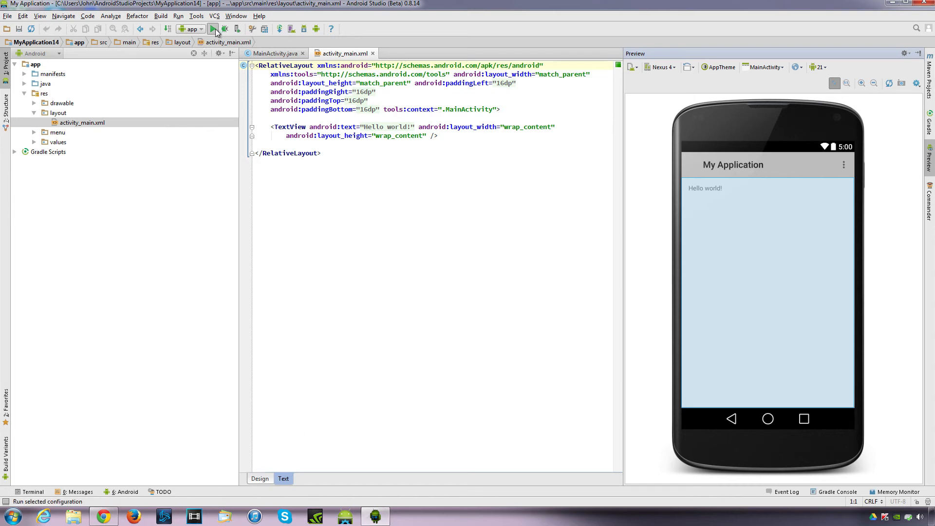
- Open the AVD Manager and delete the existing virtual device My Emulator, confirming the deletion
left_click(197, 18)
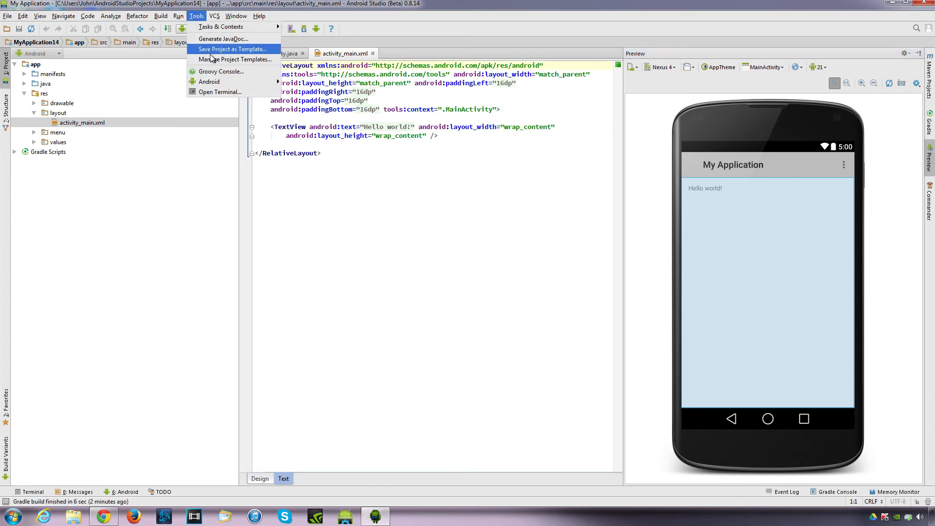
mouse_move(208, 84)
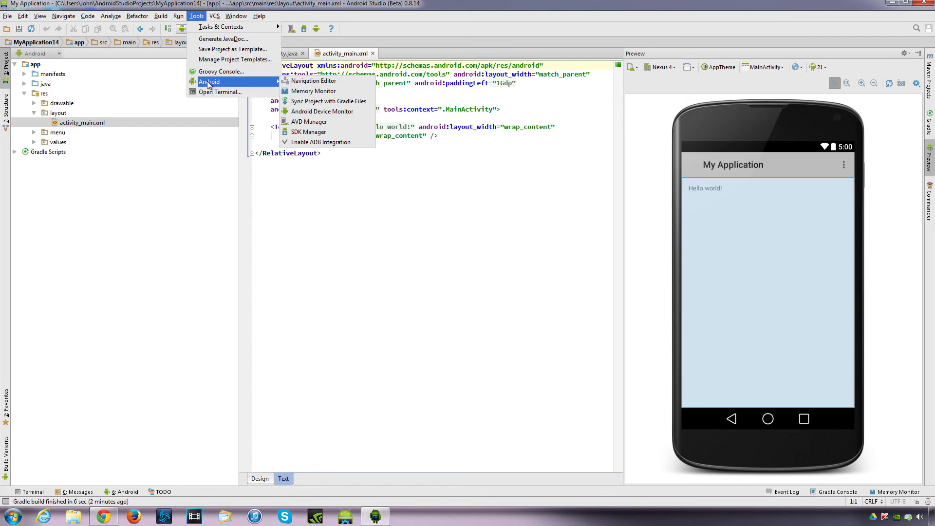
left_click(325, 123)
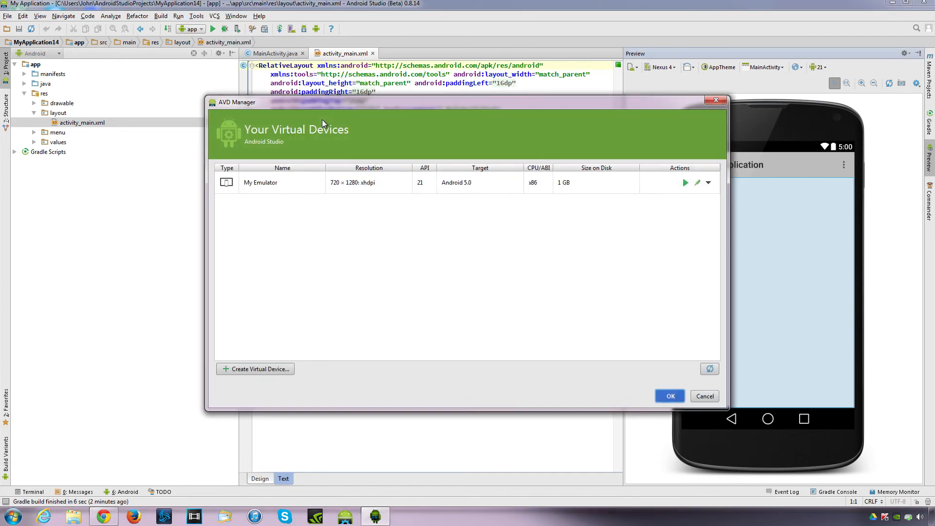
left_click(314, 184)
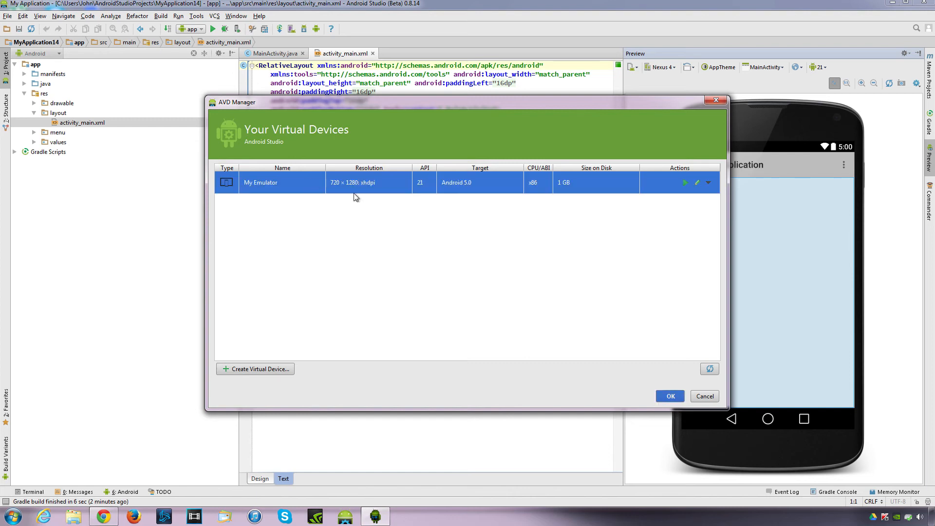
left_click(708, 184)
left_click(725, 242)
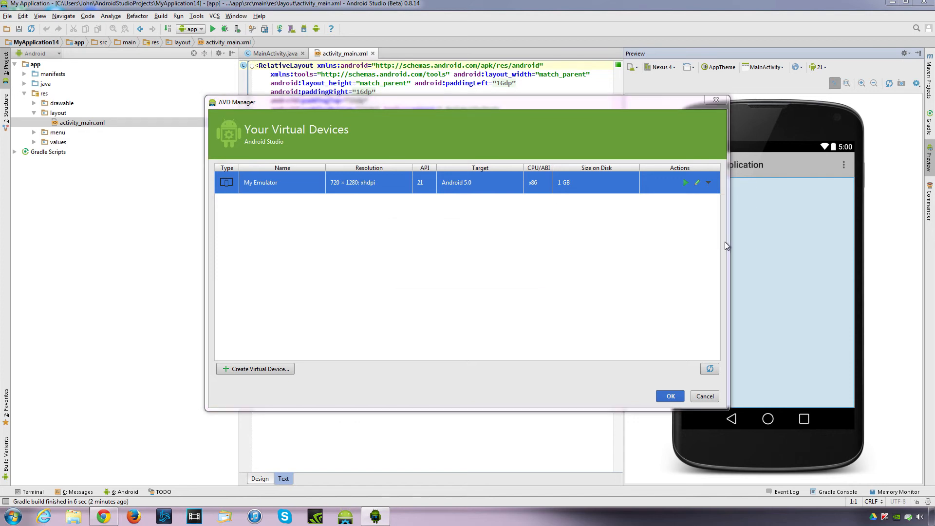
left_click(444, 268)
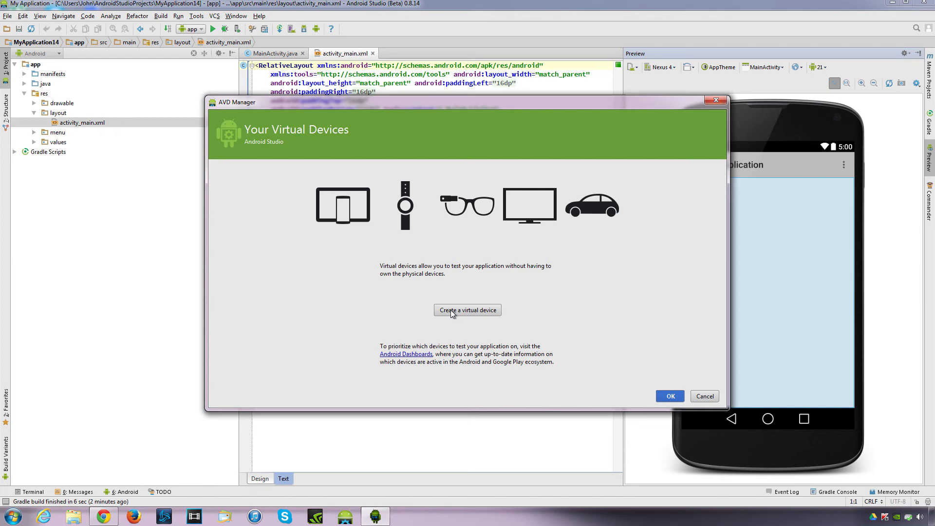
- Start a new virtual device based on the Galaxy Nexus phone with the Lollipop API 21 x86 Google APIs system image
left_click(465, 311)
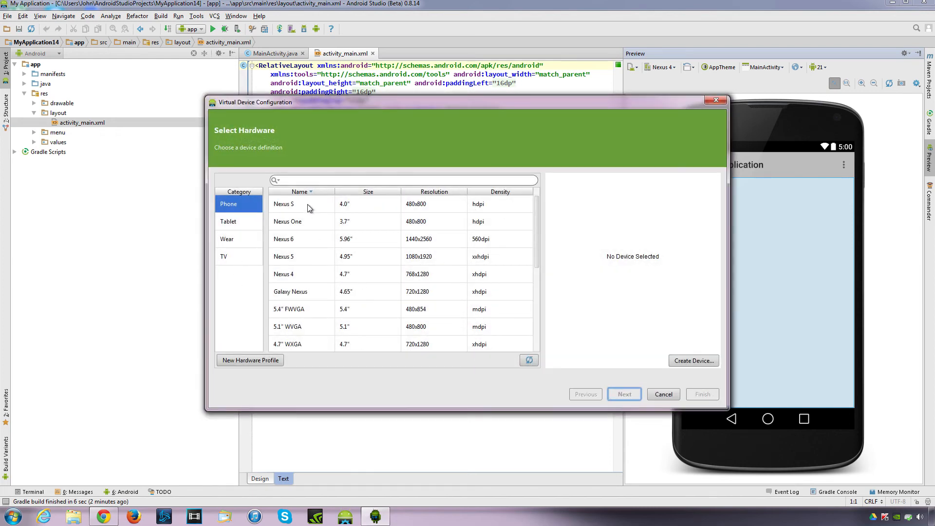
left_click(306, 294)
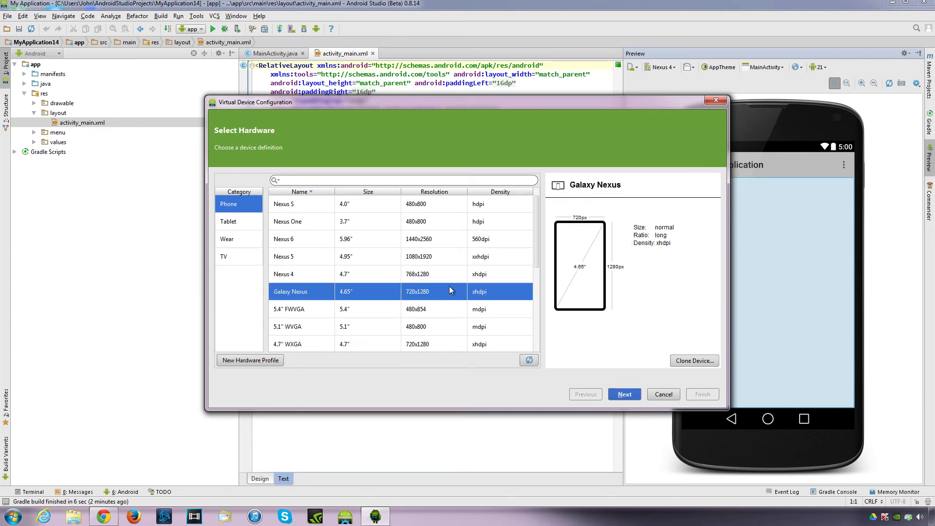
left_click(626, 395)
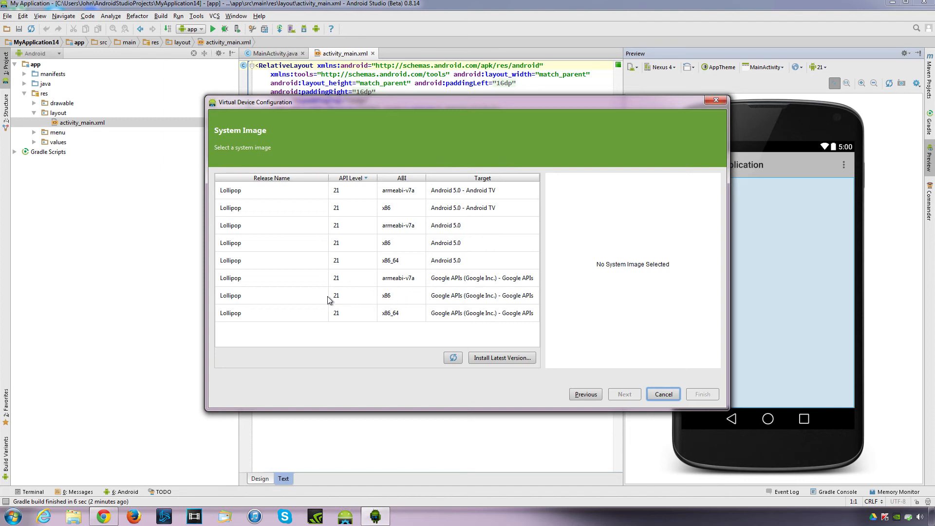
left_click(392, 294)
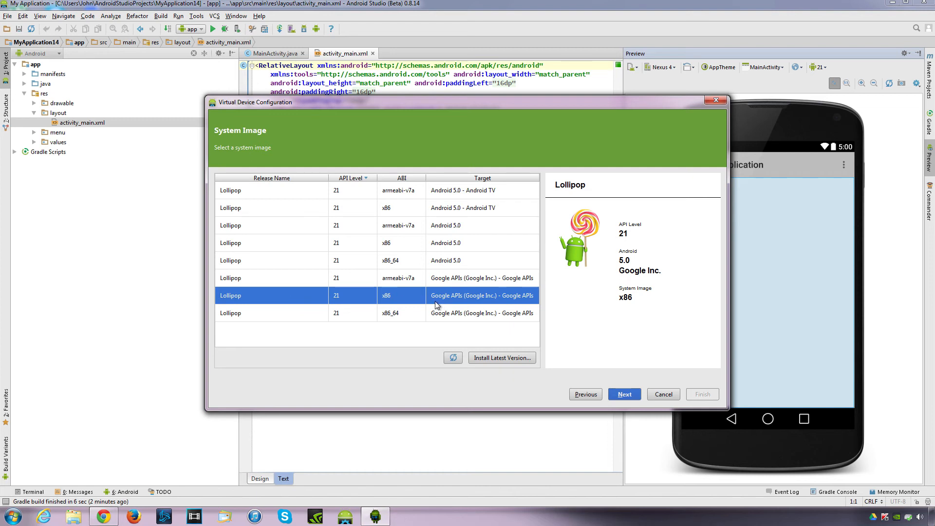
left_click(625, 394)
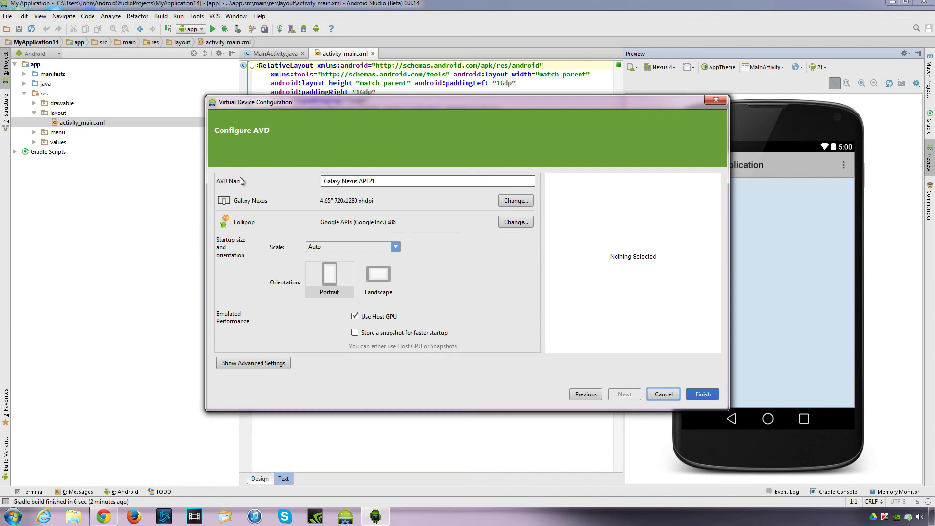
- Name the virtual device My Emulator, finish creating it and close the AVD Manager
left_click_drag(374, 178, 290, 181)
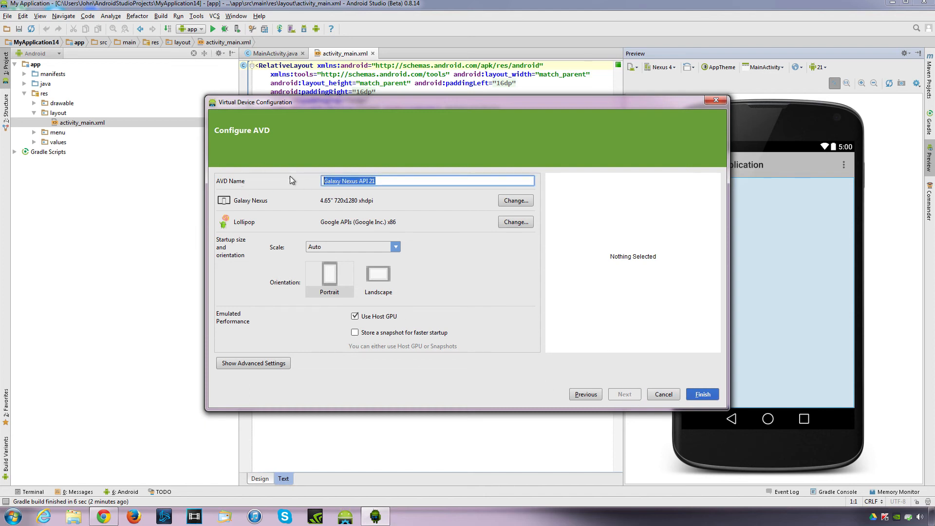
type("My Emulator")
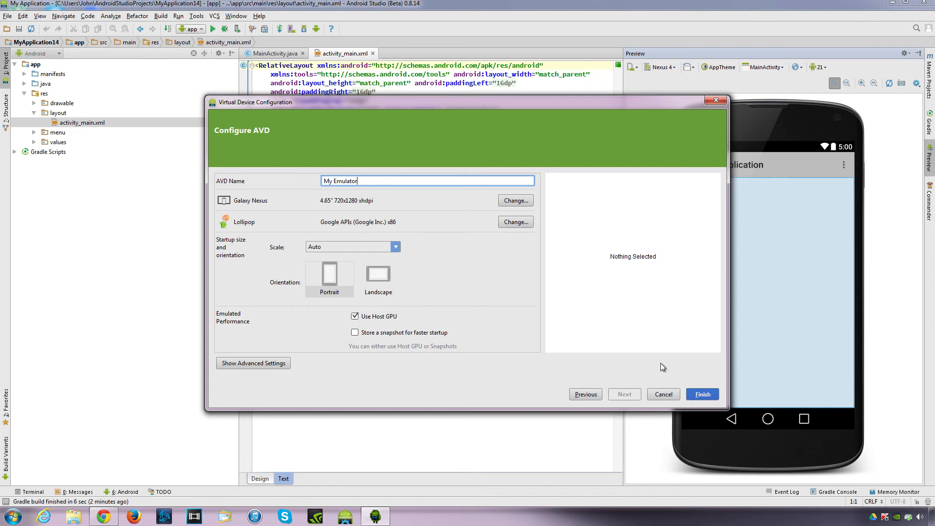
left_click(703, 394)
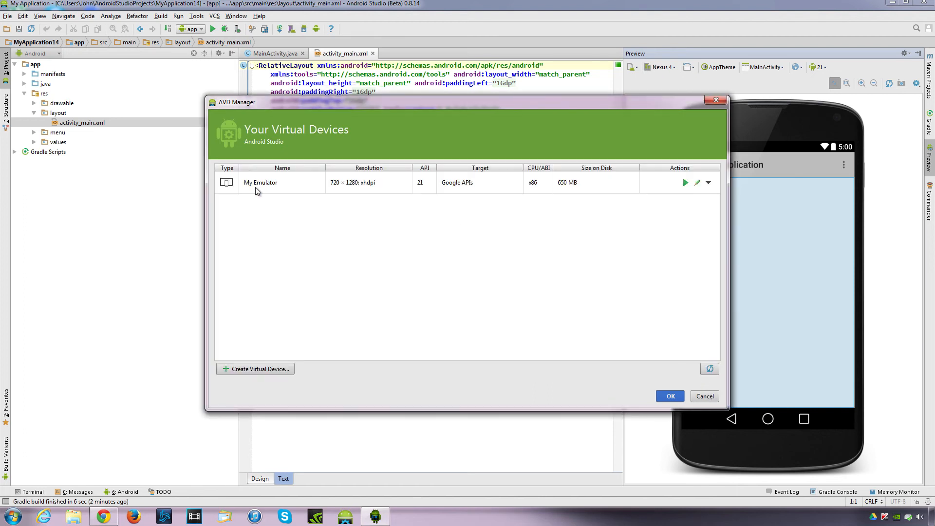
left_click(670, 396)
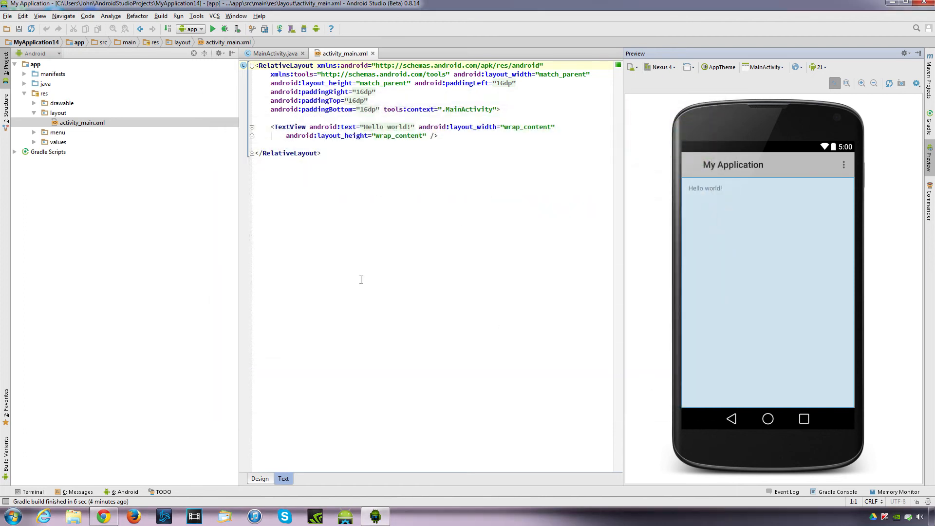
- Run the app on the My_Emulator virtual device, with its window moved beside the code, and unlock the emulator's screen
left_click(213, 30)
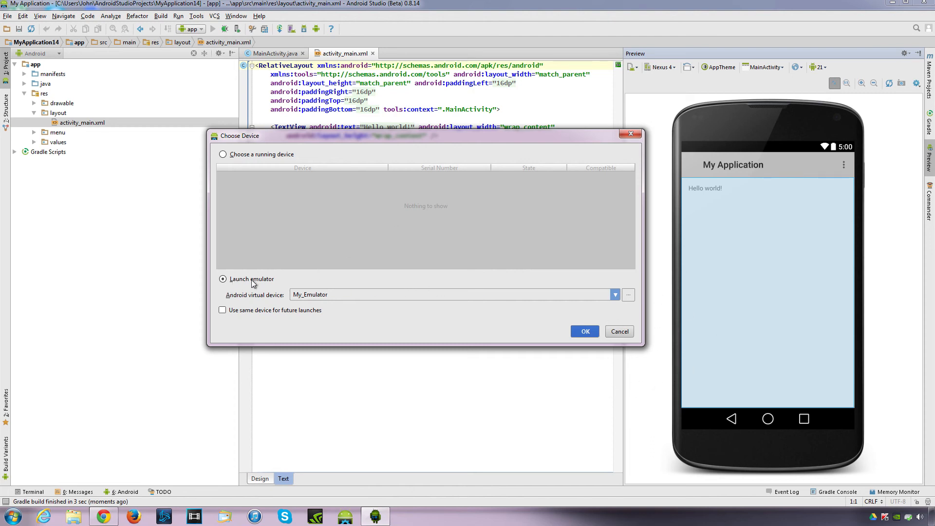
left_click(318, 296)
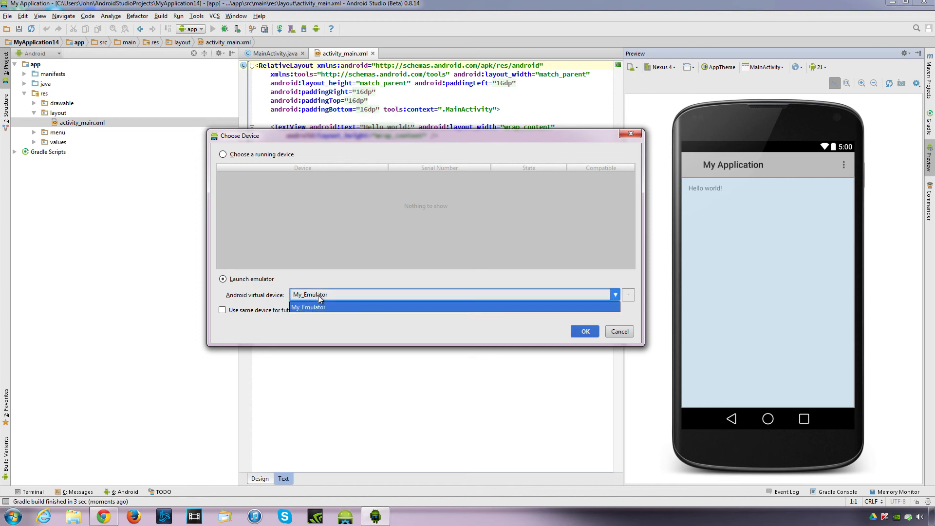
left_click(316, 307)
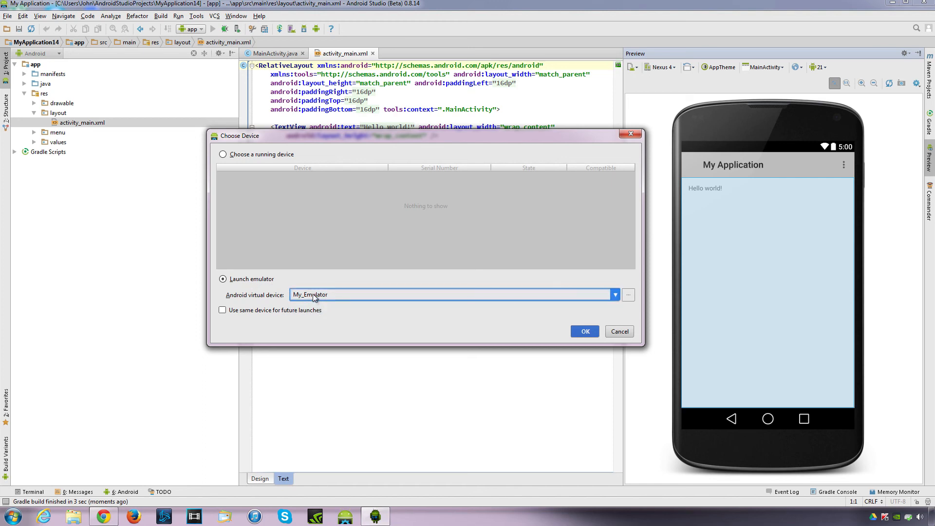
left_click(585, 331)
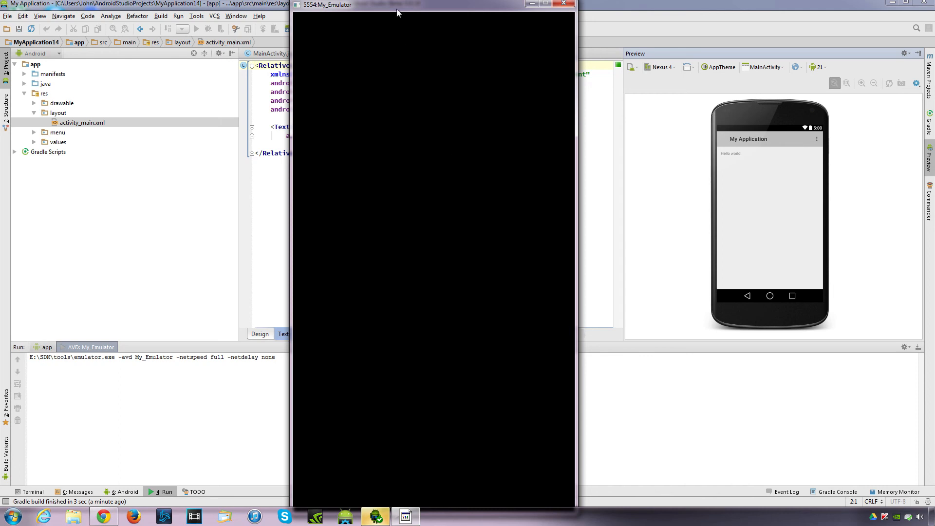
left_click_drag(392, 6, 675, 12)
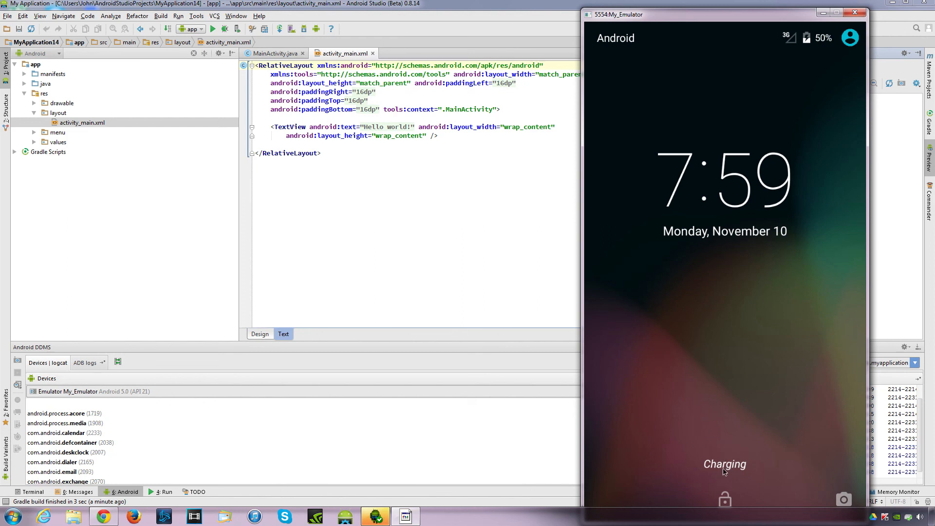
left_click_drag(730, 471, 720, 238)
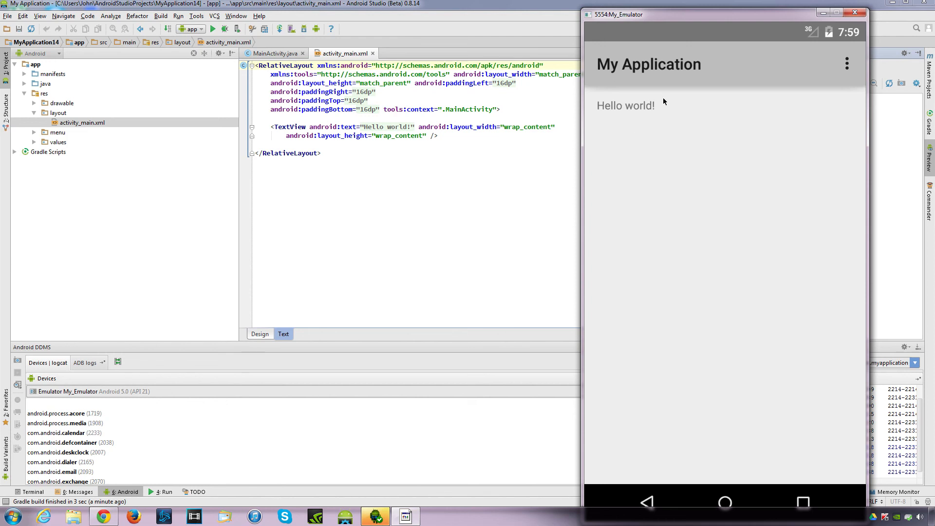
- View the overflow menu of the running My Application in the emulator and close it again
left_click(848, 63)
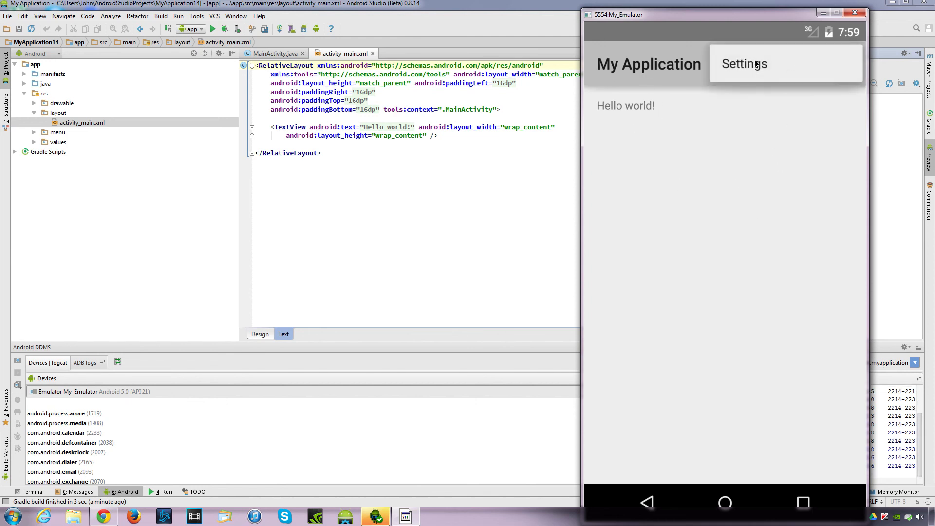
left_click(712, 202)
left_click(850, 59)
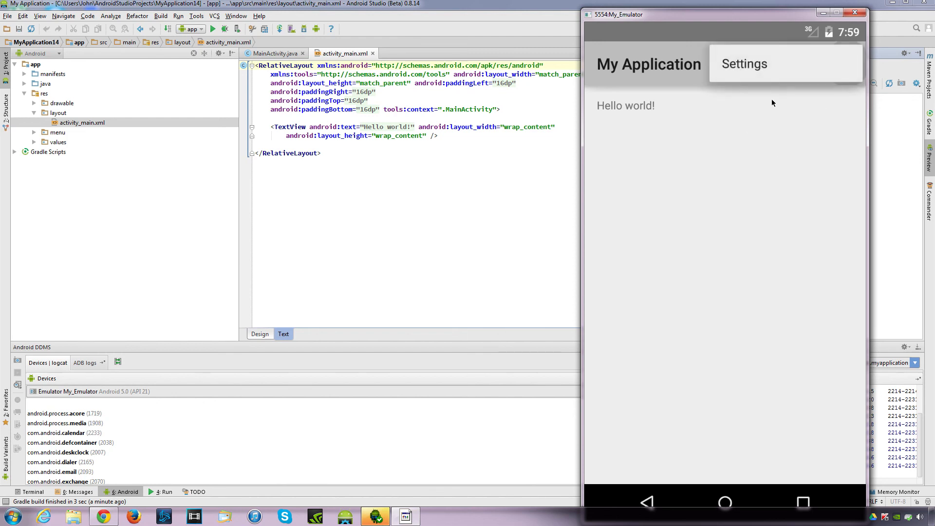
left_click(741, 99)
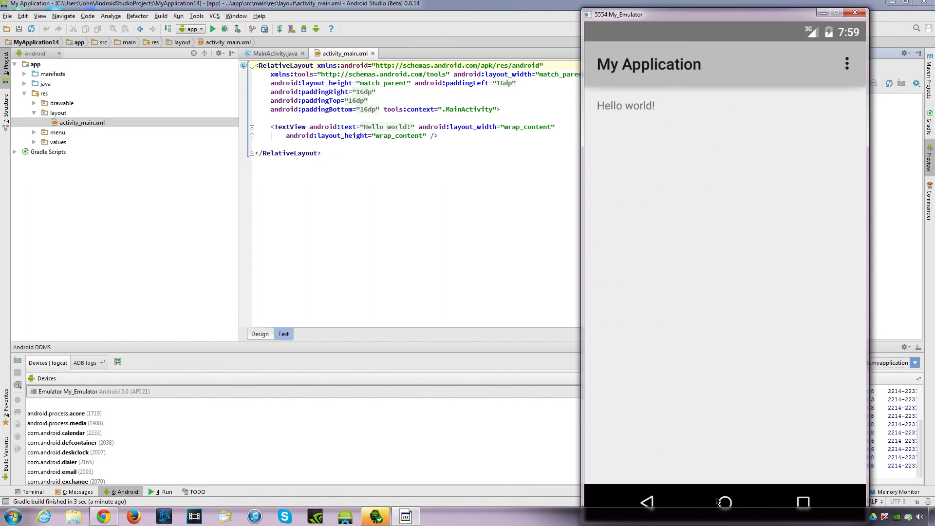
- Leave the app for the emulator's home screen, dismiss the introductory tips and relaunch My Application from the list of all apps
left_click(648, 502)
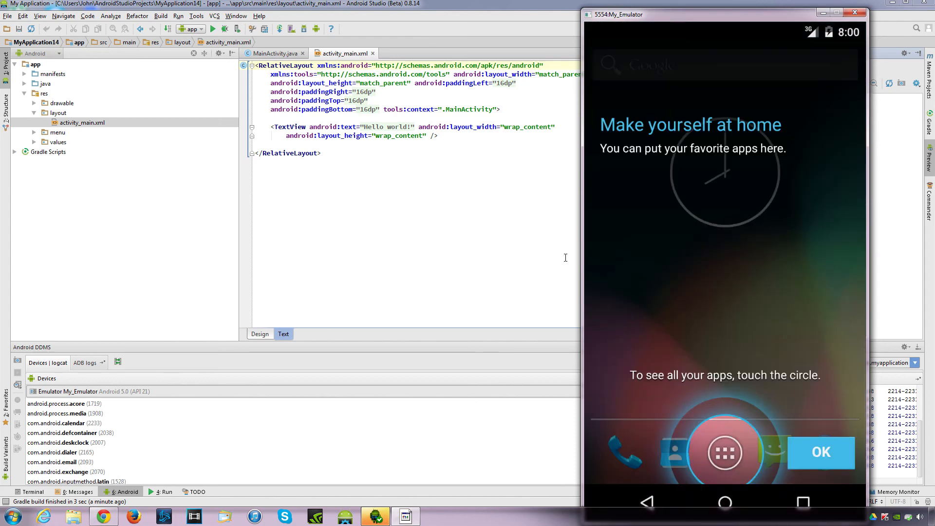
left_click(811, 451)
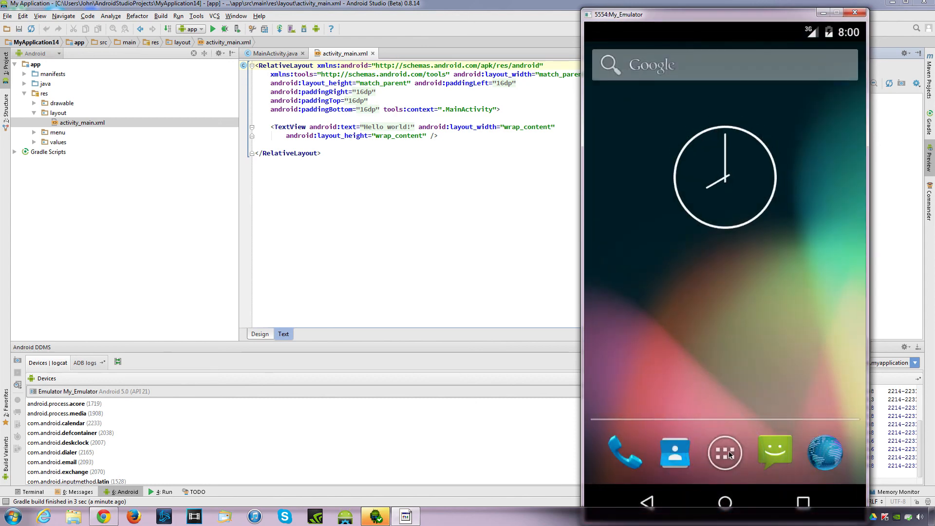
left_click(729, 451)
left_click(819, 451)
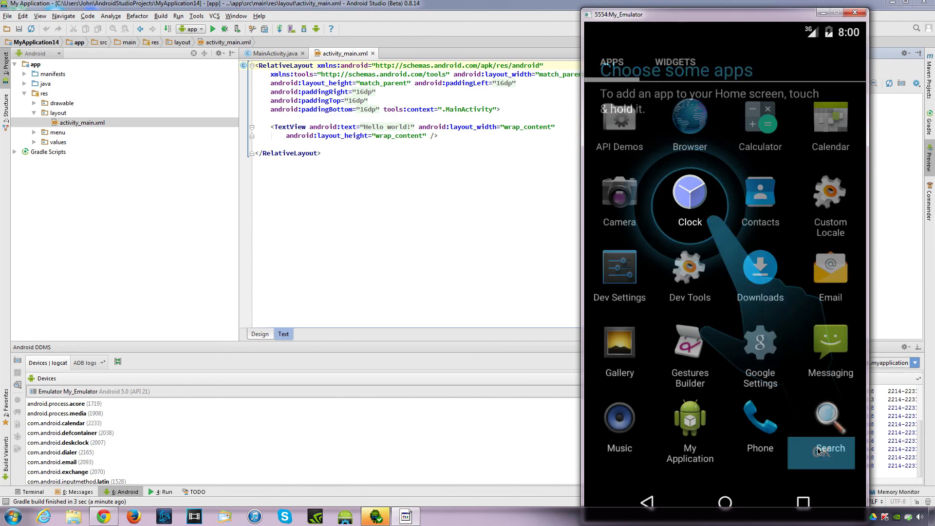
left_click(697, 426)
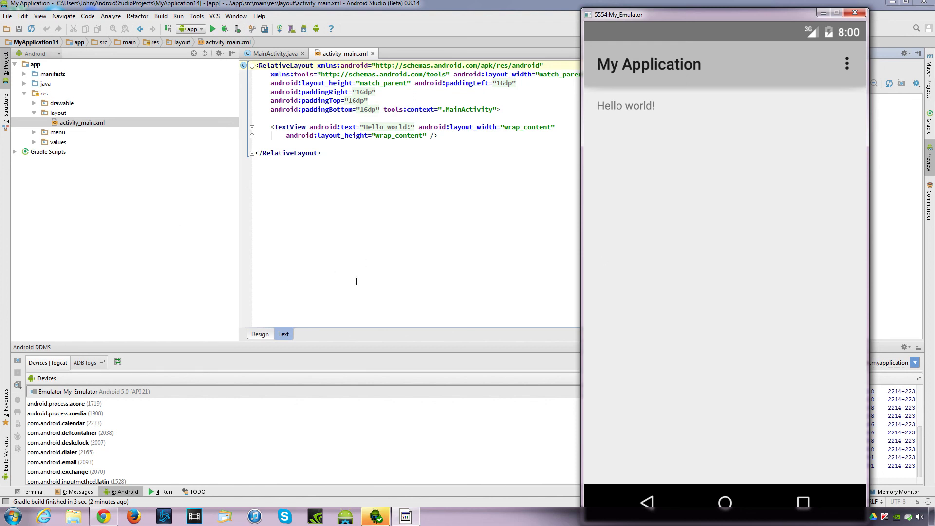
- Return to the Android Studio editor and compare MainActivity.java with the activity_main.xml layout, ending on activity_main.xml
left_click(420, 254)
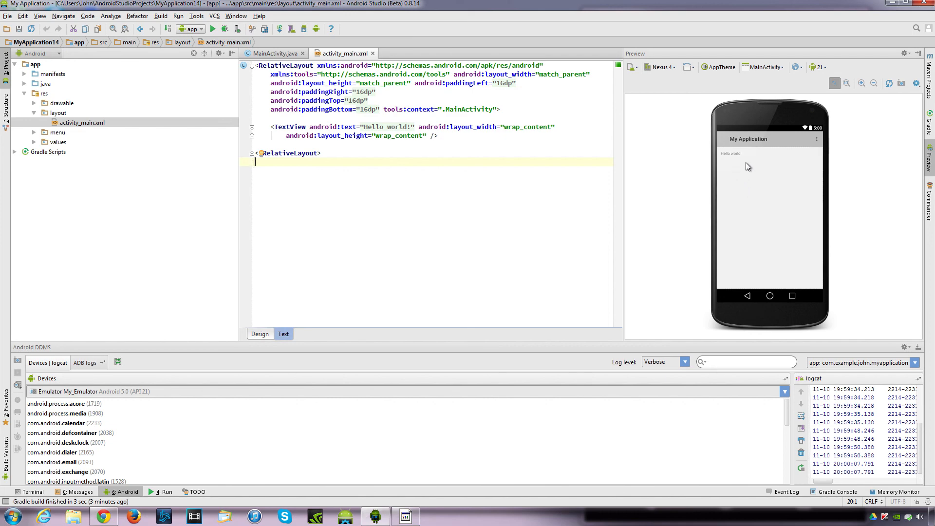
left_click(285, 55)
left_click(340, 54)
left_click(275, 53)
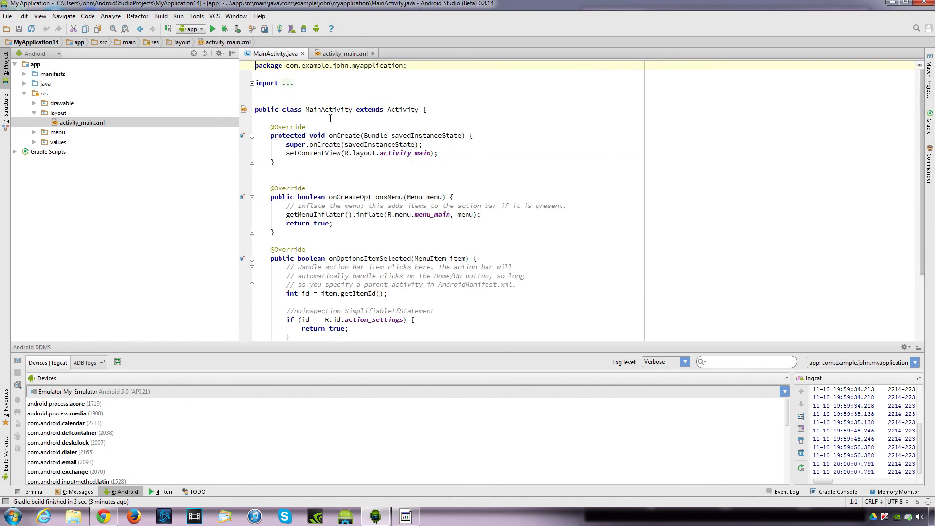
left_click(339, 53)
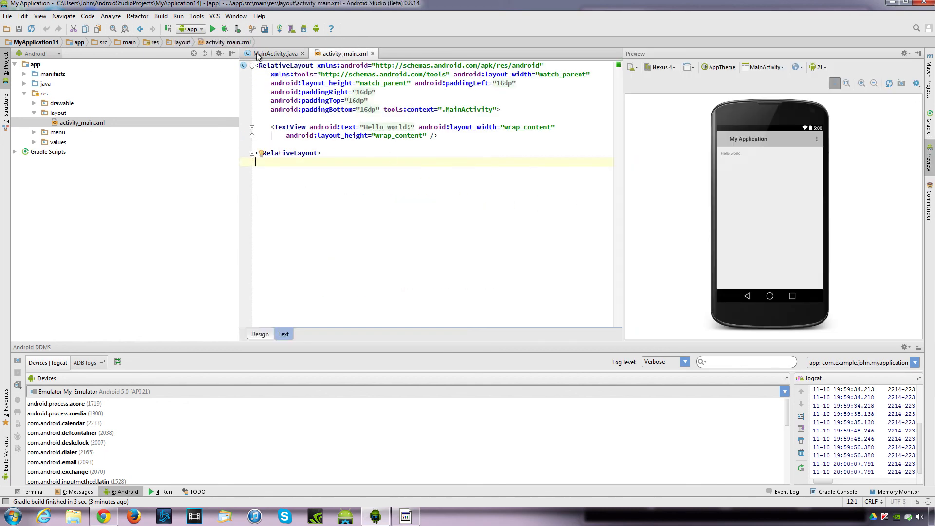
left_click(276, 53)
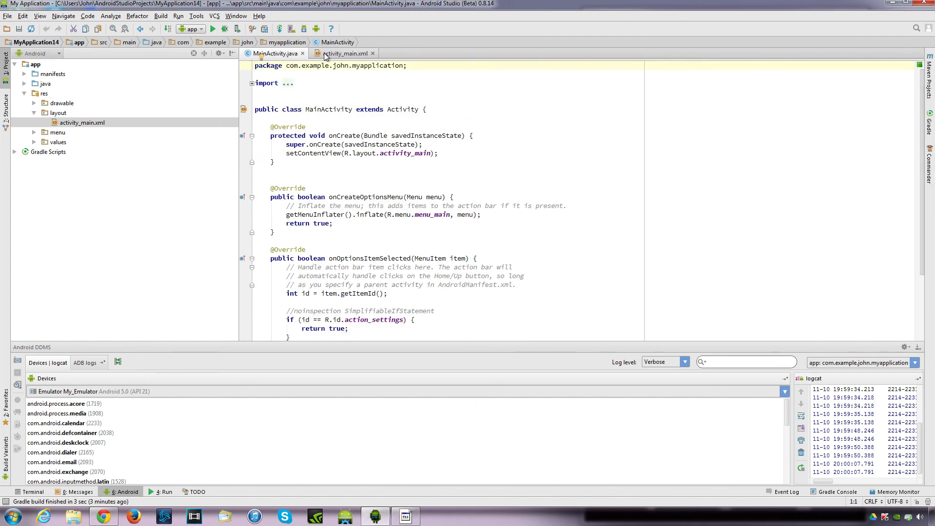
left_click(332, 54)
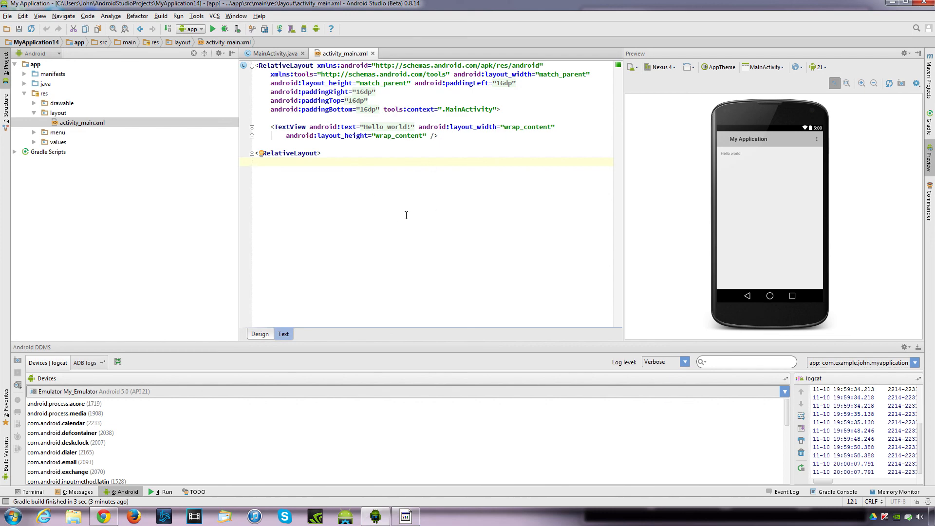
left_click(285, 53)
left_click(344, 54)
left_click(271, 53)
left_click(342, 53)
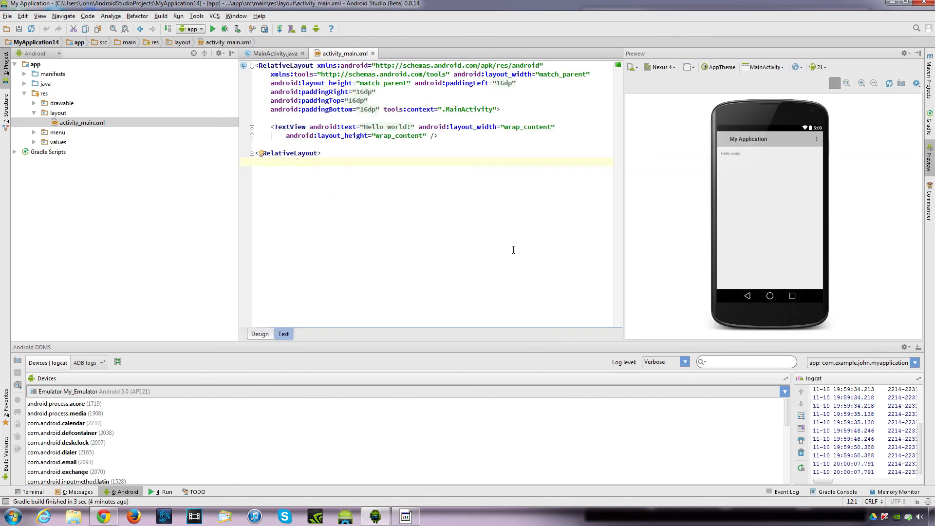